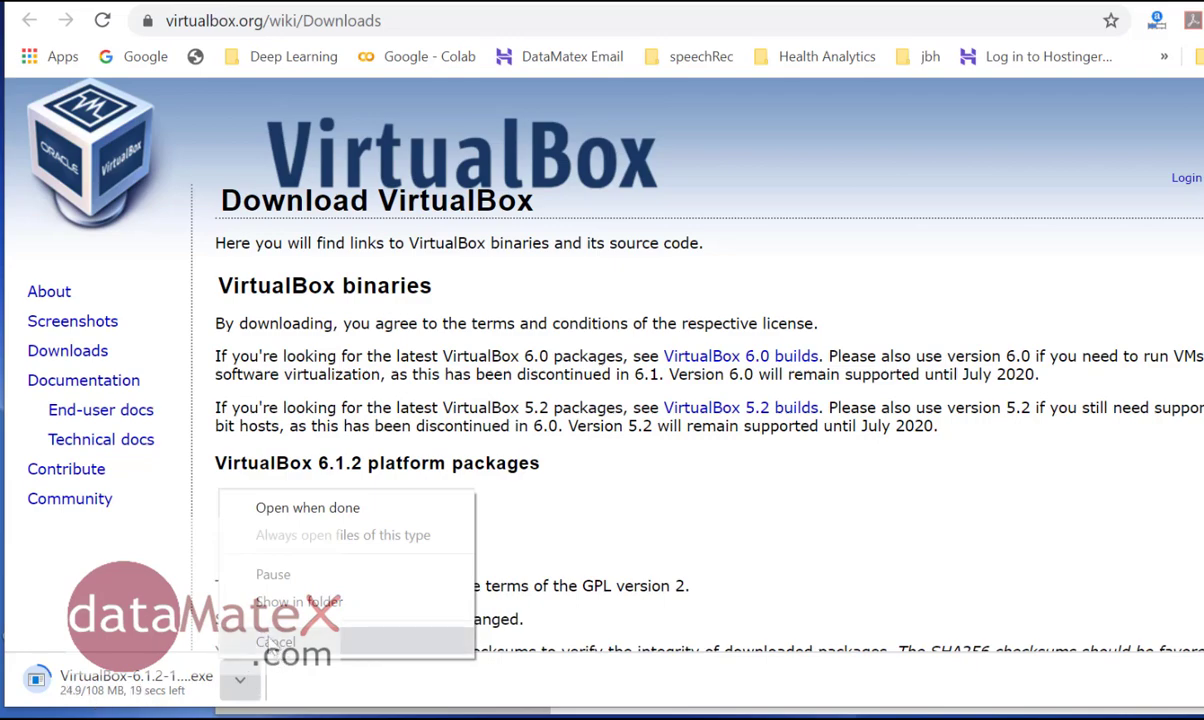
- Cancel the VirtualBox installer download and download the Ubuntu 18.04.3 LTS desktop image from the Ubuntu website
{"action": "left_click", "coordinate": [300, 642]}
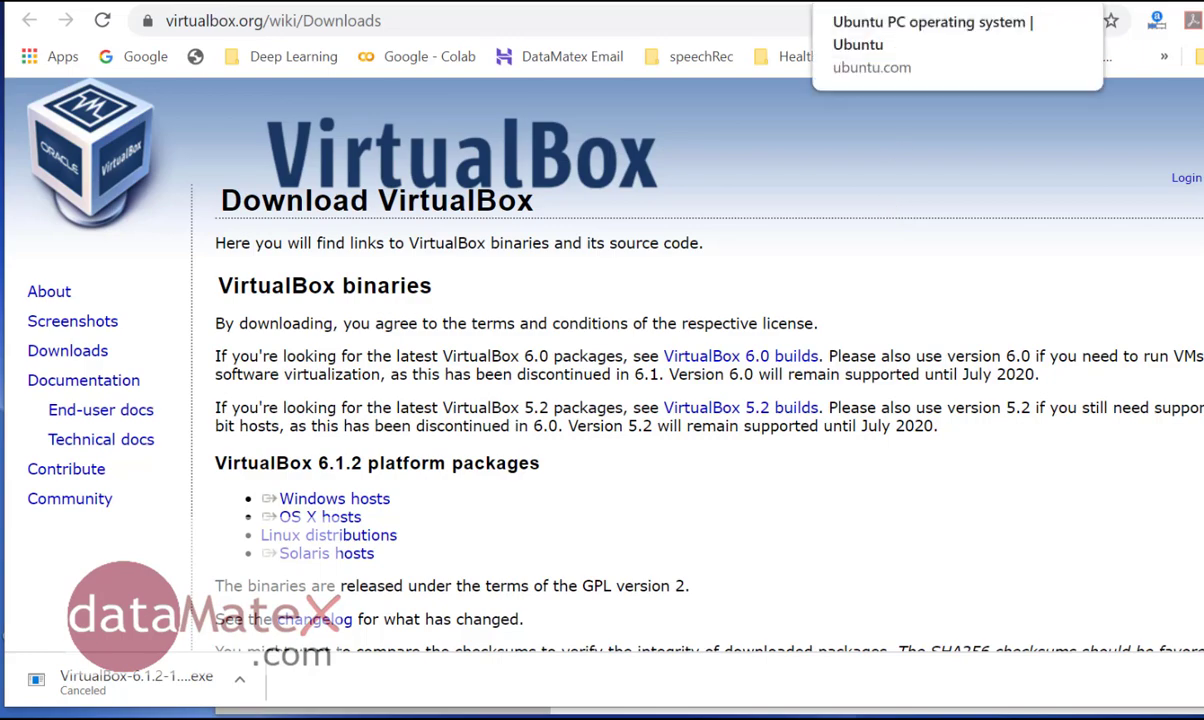
{"action": "left_click", "coordinate": [880, 0]}
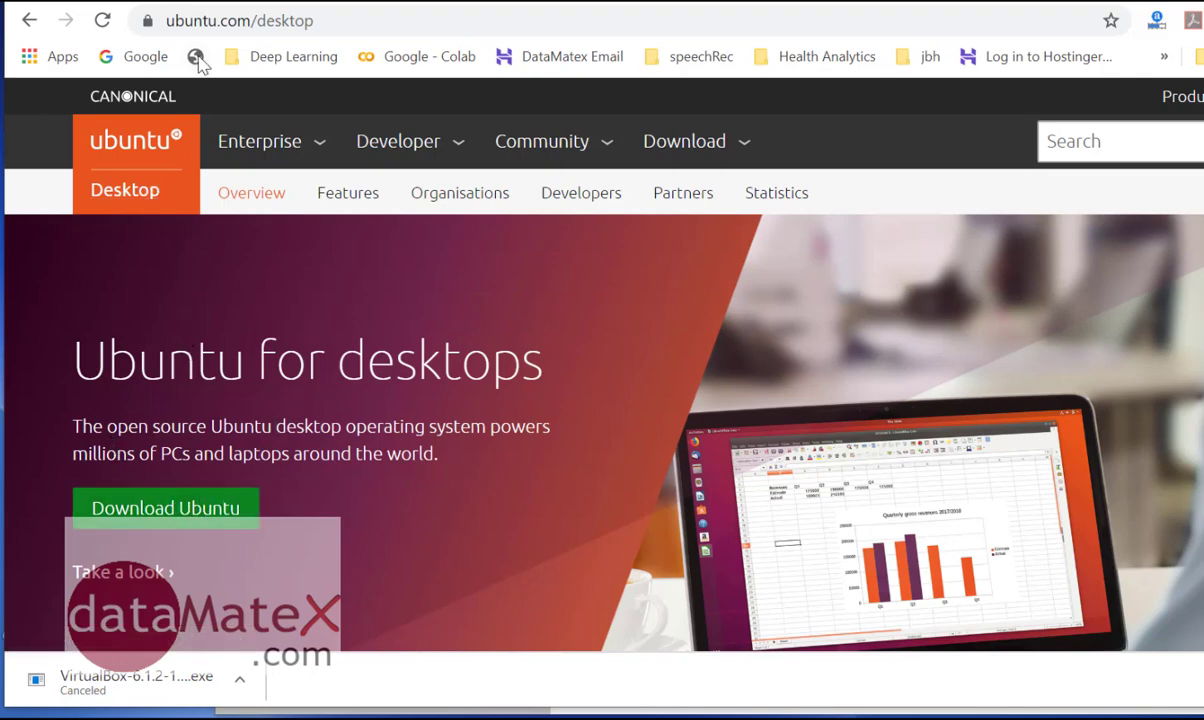
{"action": "left_click", "coordinate": [187, 517]}
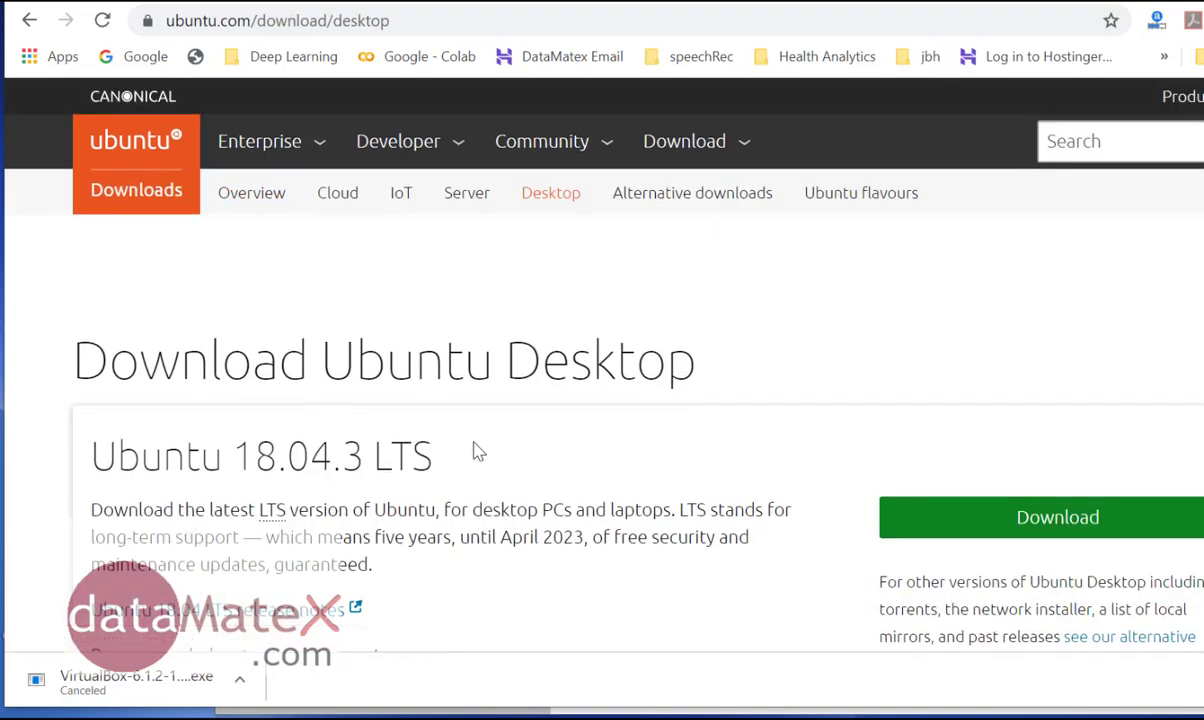
{"action": "scroll", "coordinate": [620, 450], "scroll_direction": "down", "scroll_amount": 2}
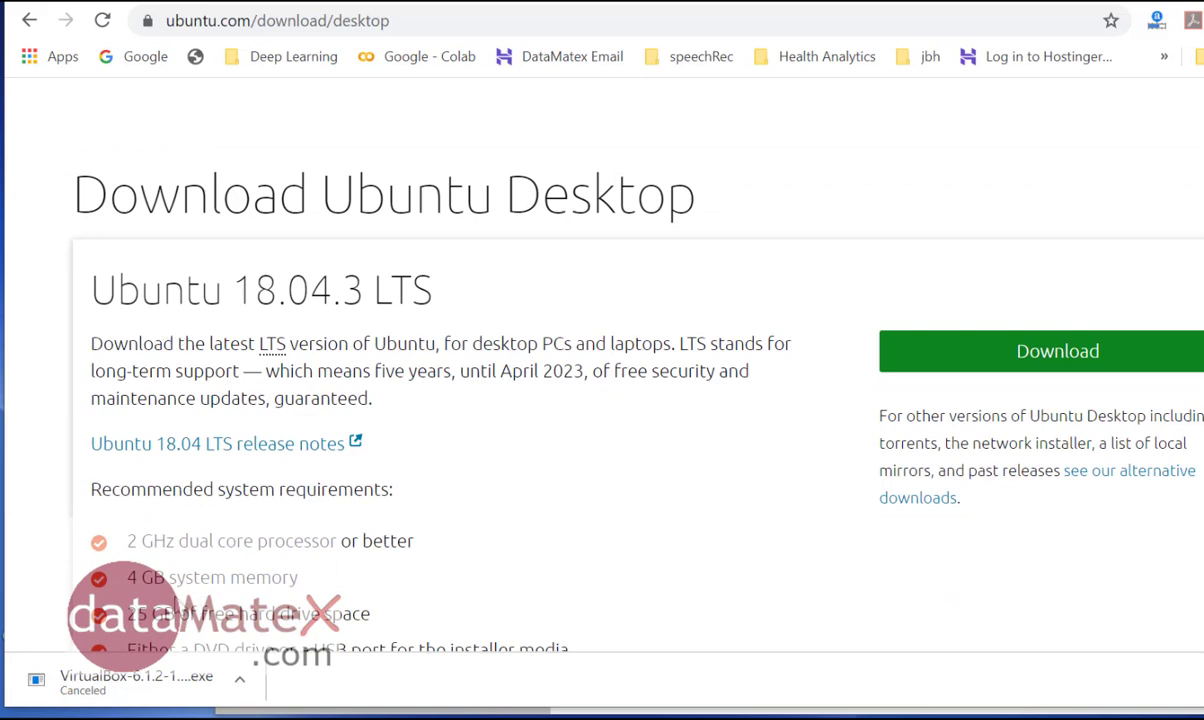
{"action": "scroll", "coordinate": [170, 575], "scroll_direction": "down", "scroll_amount": 1}
{"action": "scroll", "coordinate": [172, 600], "scroll_direction": "down", "scroll_amount": 1}
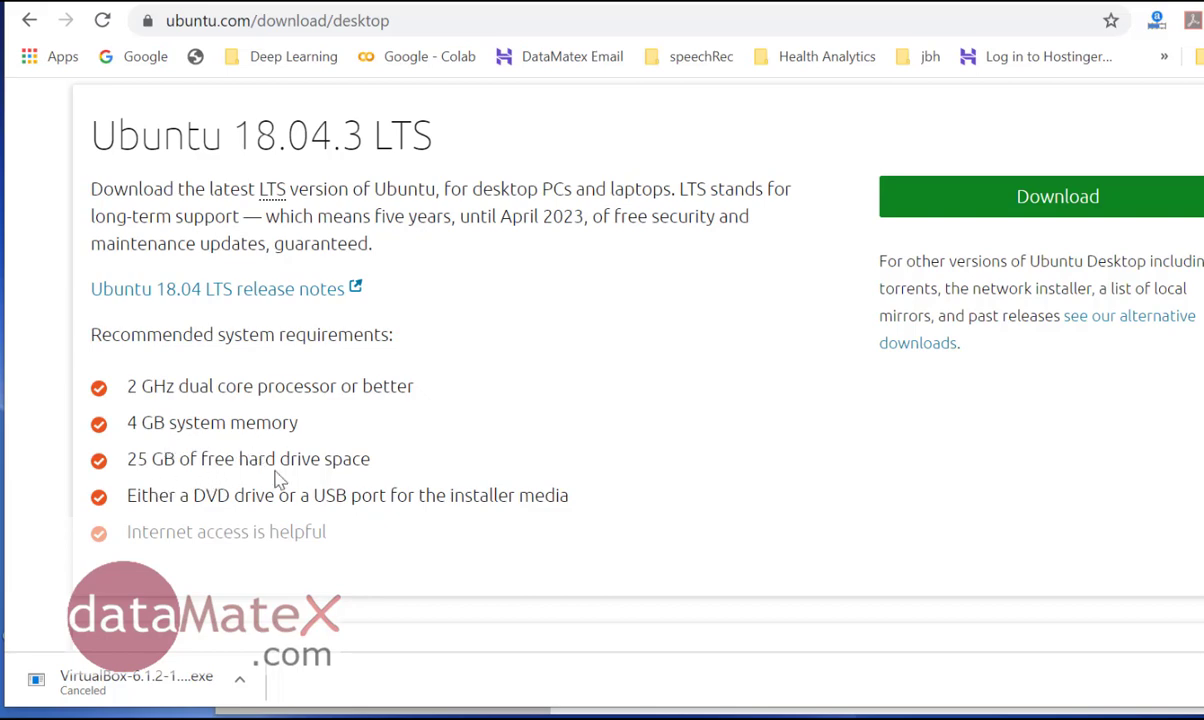
{"action": "left_click", "coordinate": [1066, 213]}
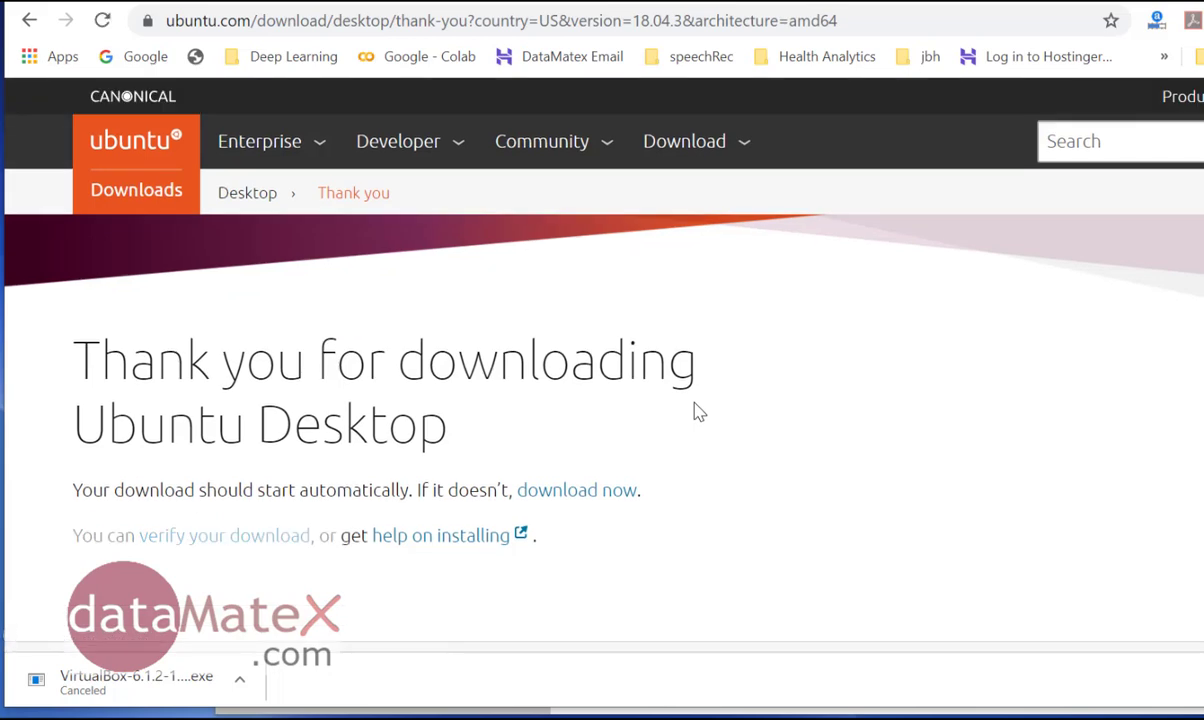
{"action": "scroll", "coordinate": [818, 463], "scroll_direction": "down", "scroll_amount": 1}
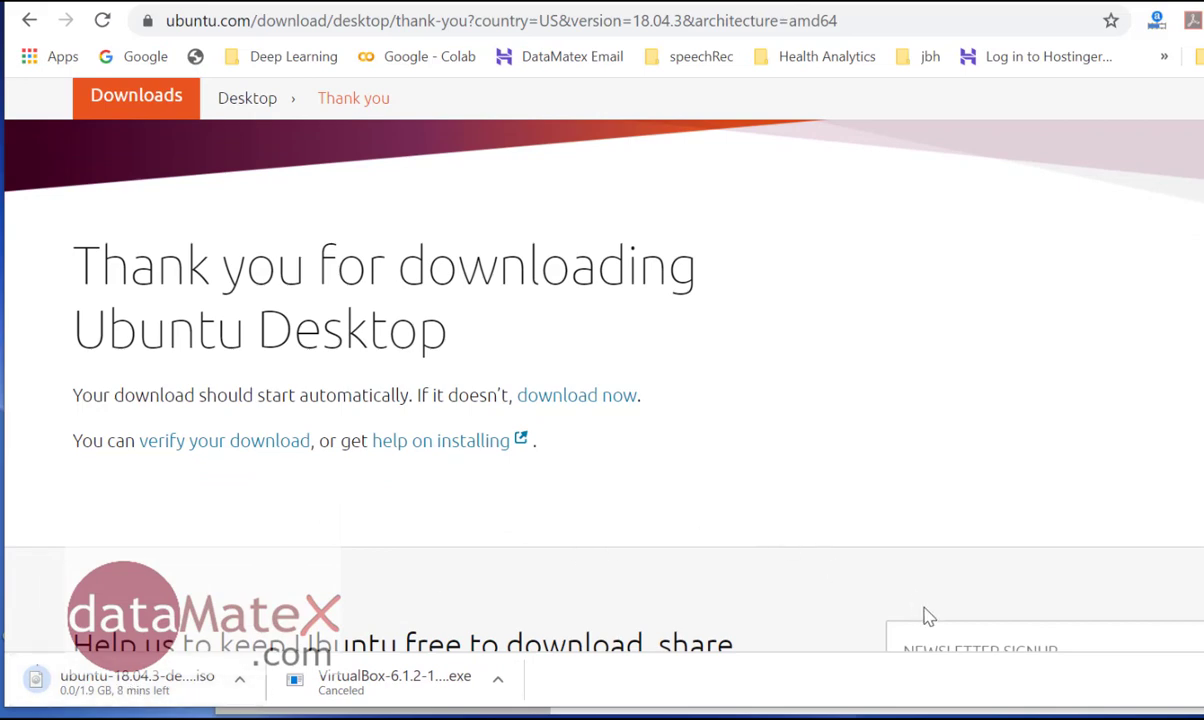
{"action": "mouse_move", "coordinate": [970, 718]}
{"action": "left_click", "coordinate": [968, 718]}
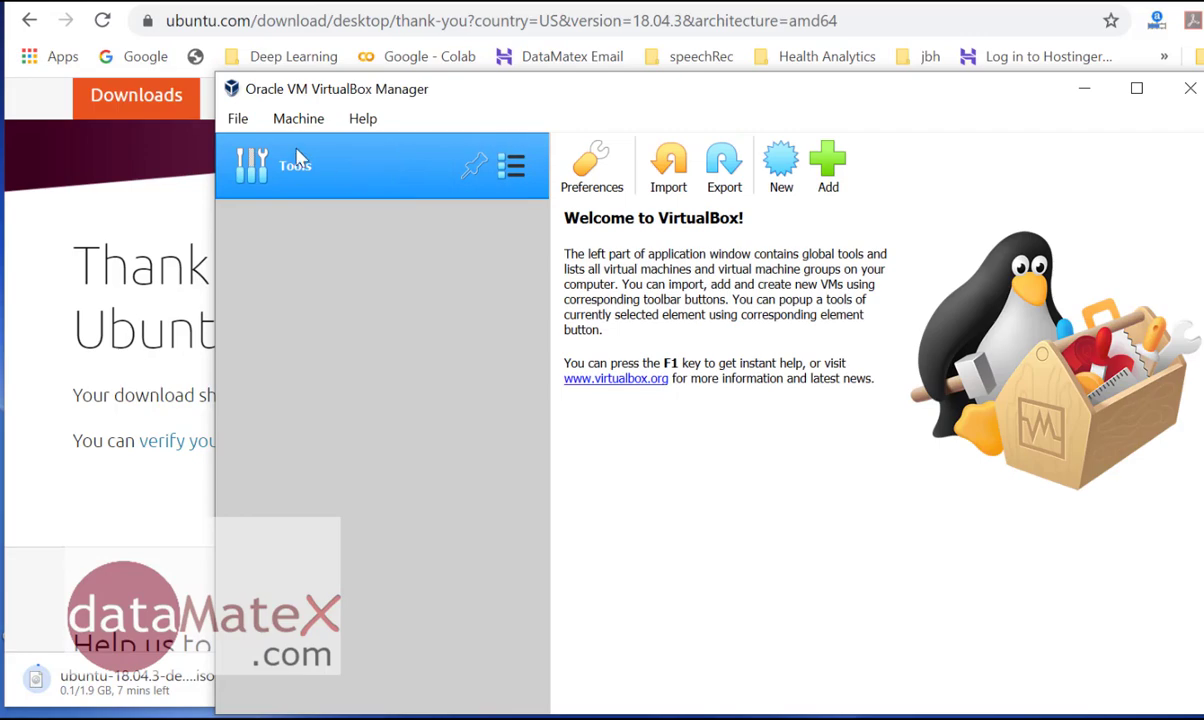
{"action": "left_click", "coordinate": [1188, 91]}
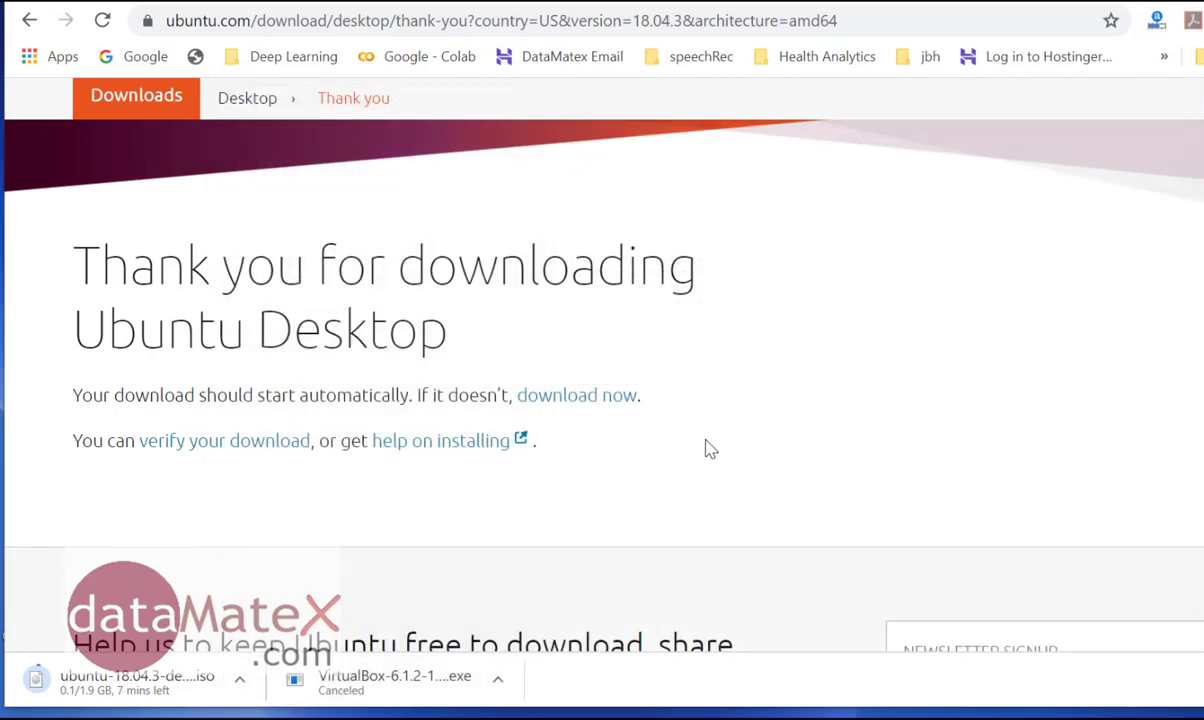
- Search the computer's apps for "vi" and switch to Oracle VM VirtualBox
{"action": "key", "text": "super+s"}
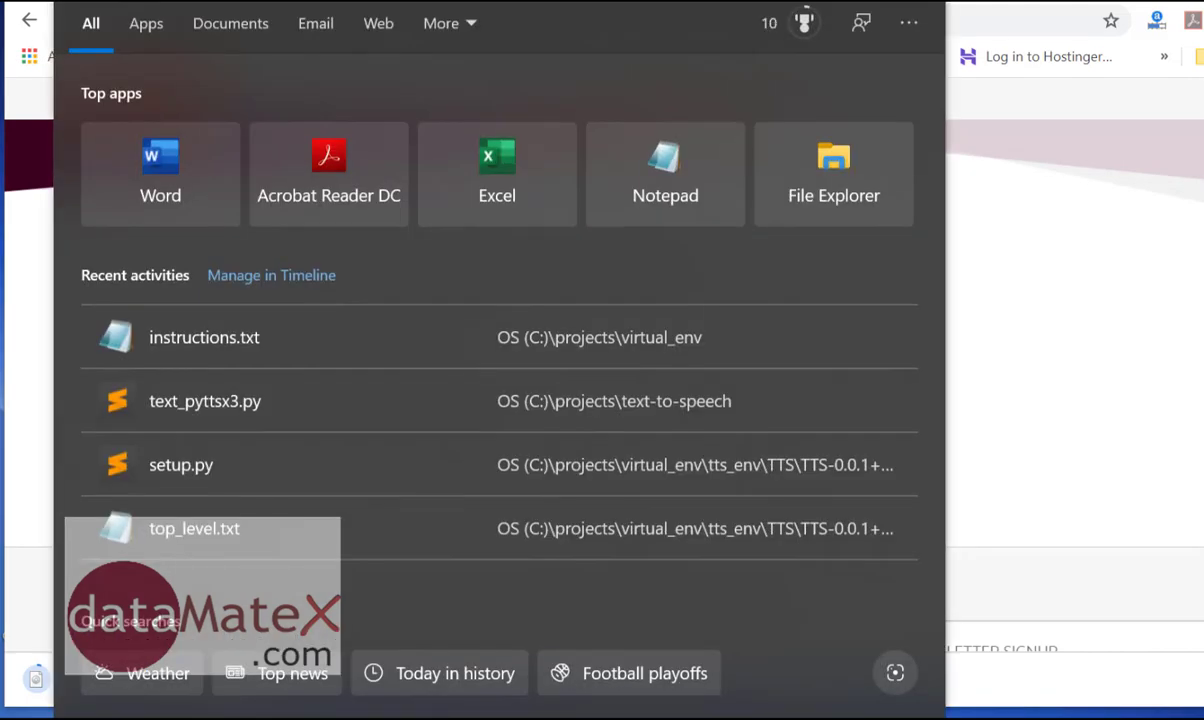
{"action": "type", "text": "vi"}
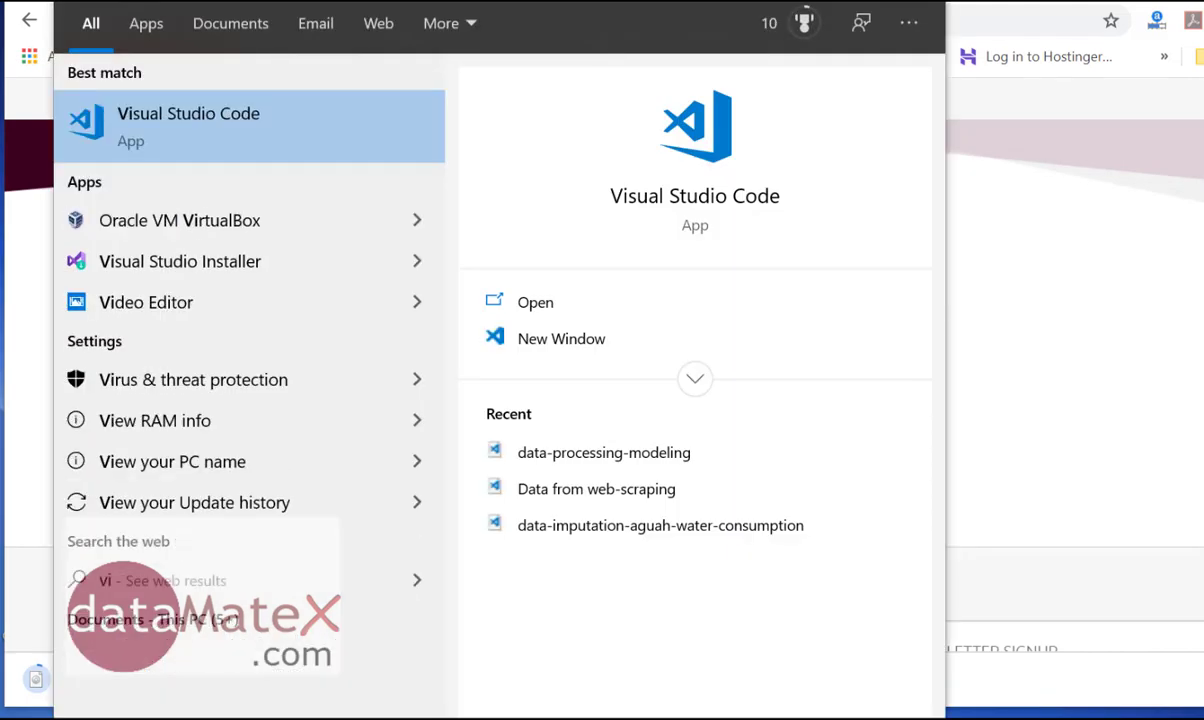
{"action": "left_click", "coordinate": [200, 226]}
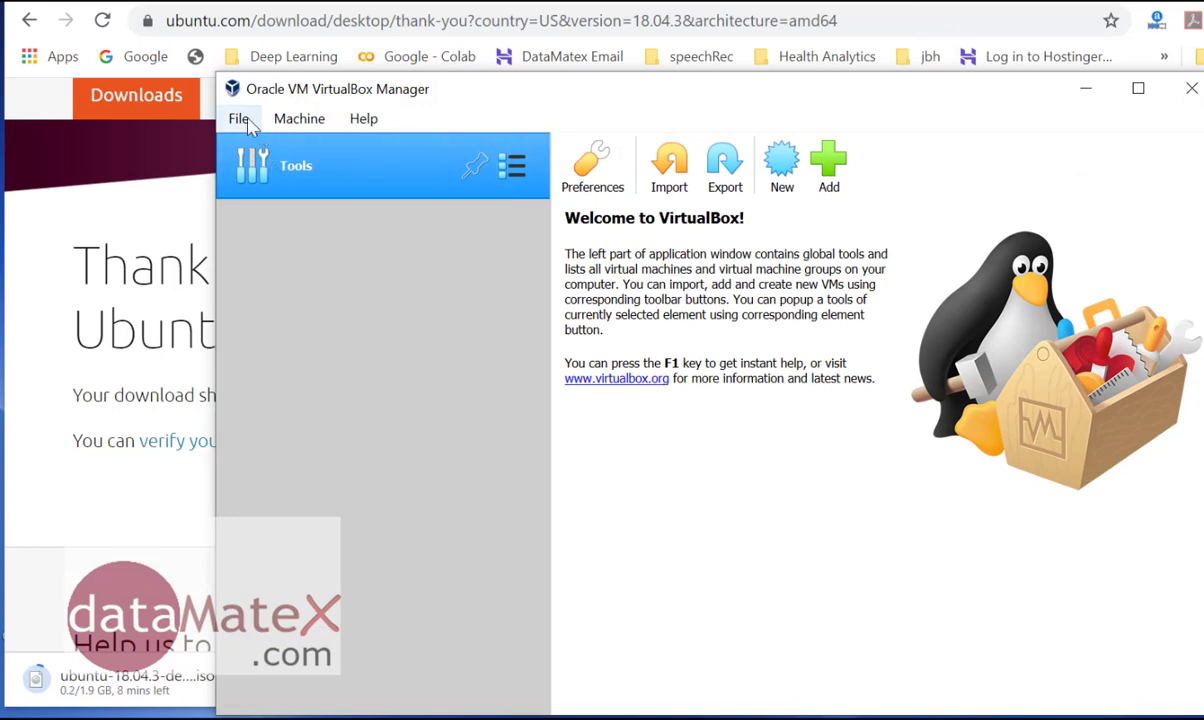
- Start a new virtual machine named "Ubuntu" with type Linux and version Ubuntu (64-bit), and proceed to its memory size
{"action": "left_click", "coordinate": [300, 122]}
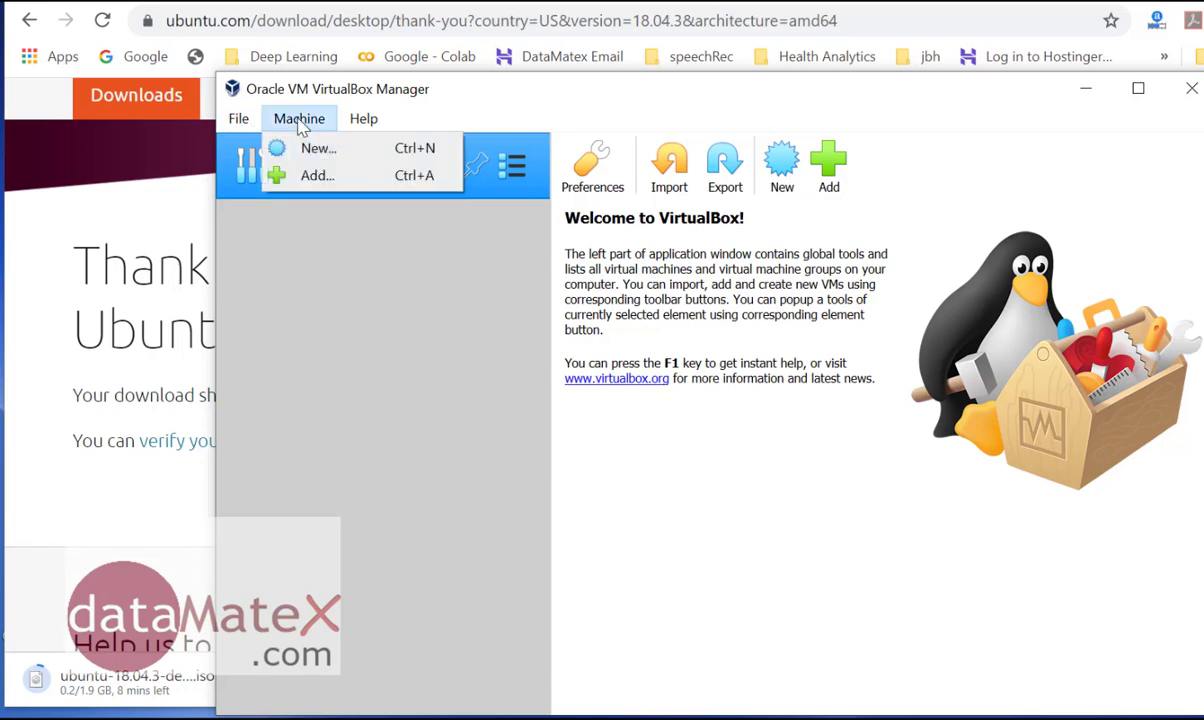
{"action": "mouse_move", "coordinate": [238, 124]}
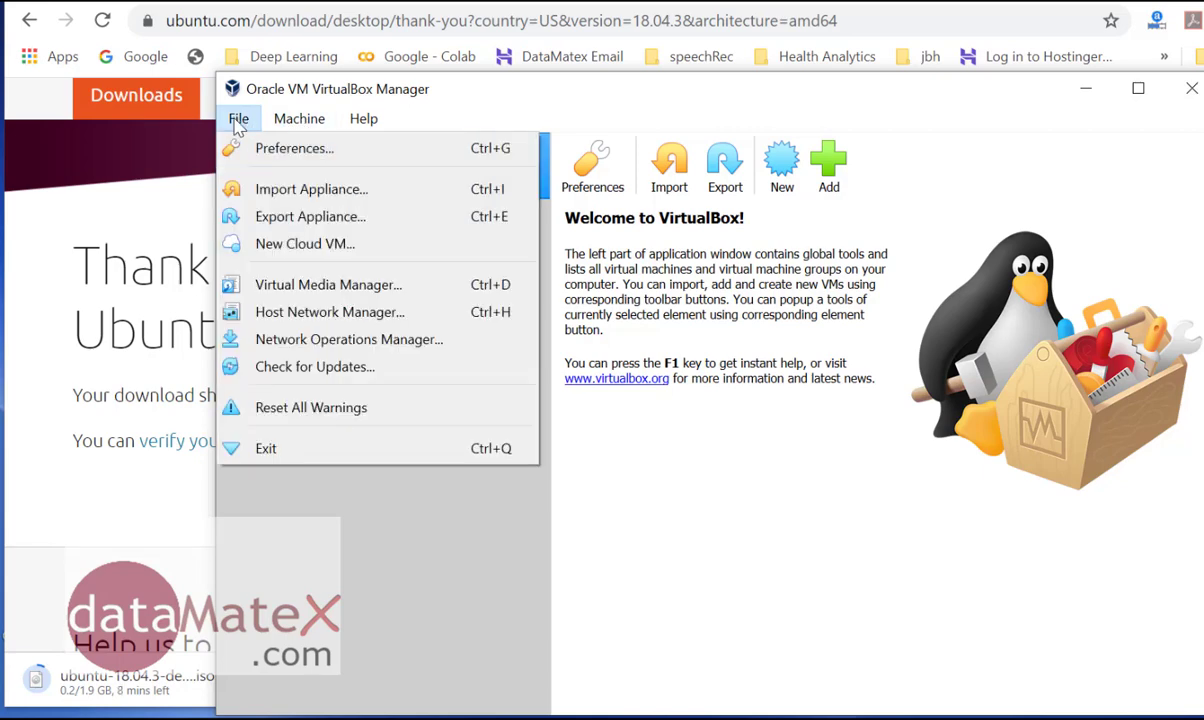
{"action": "mouse_move", "coordinate": [290, 125]}
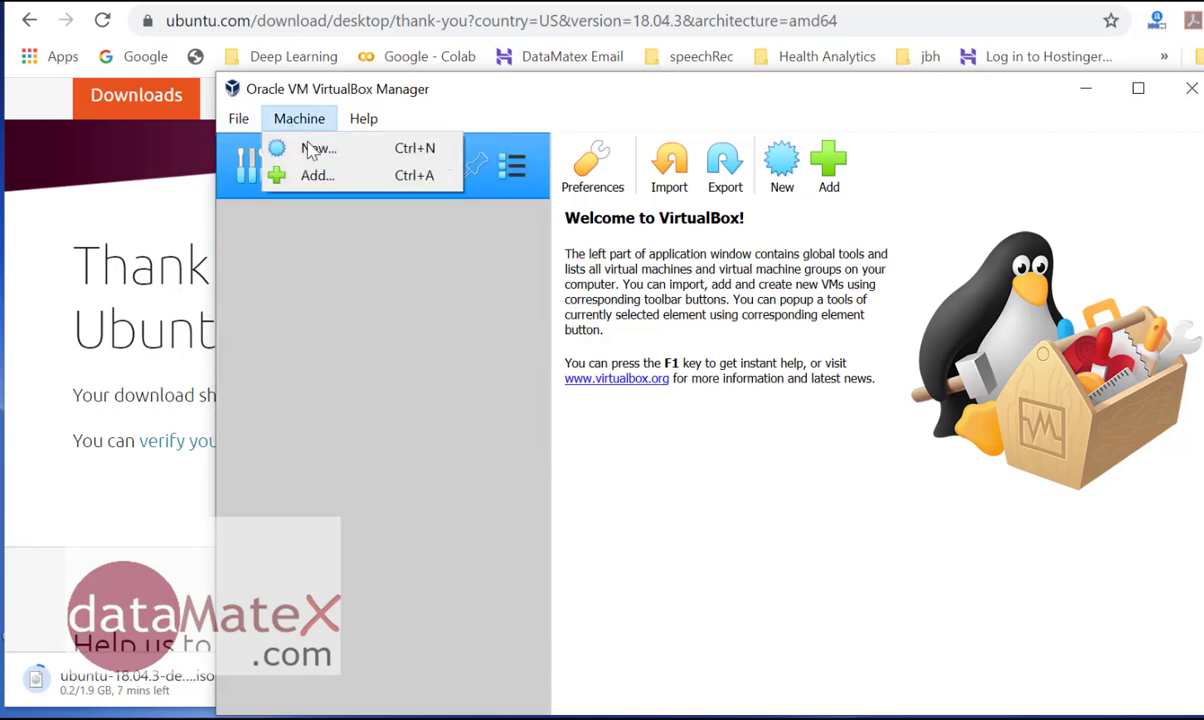
{"action": "left_click", "coordinate": [315, 151]}
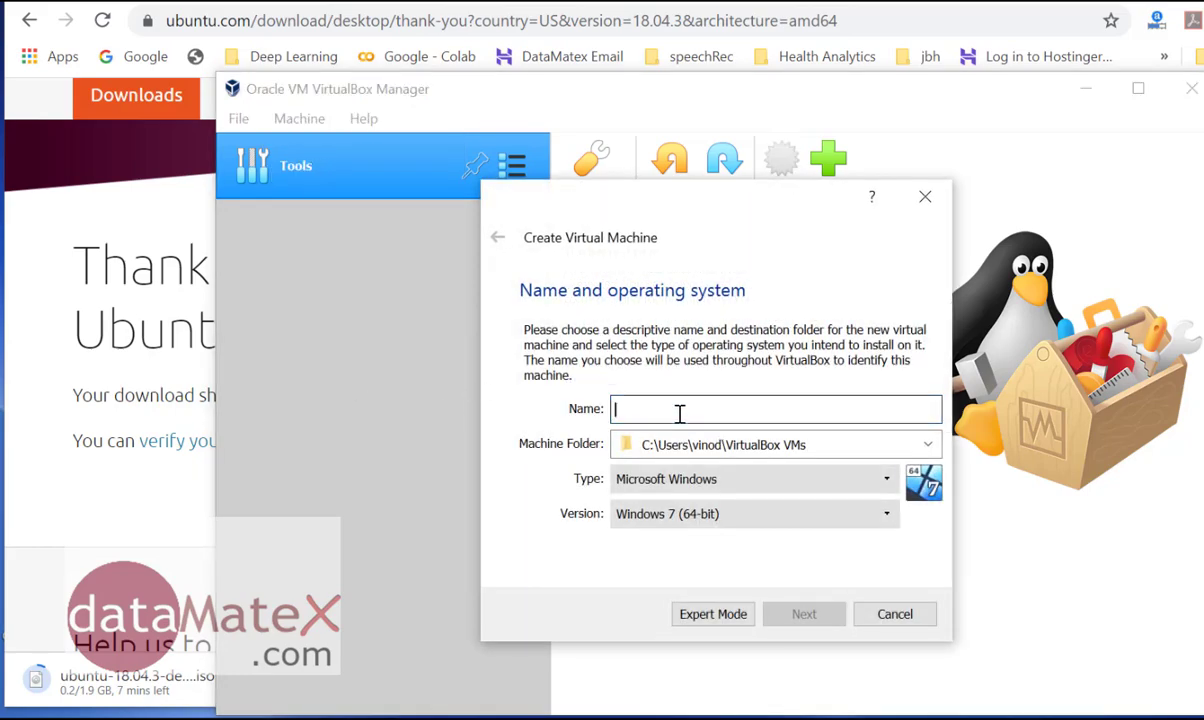
{"action": "type", "text": "U"}
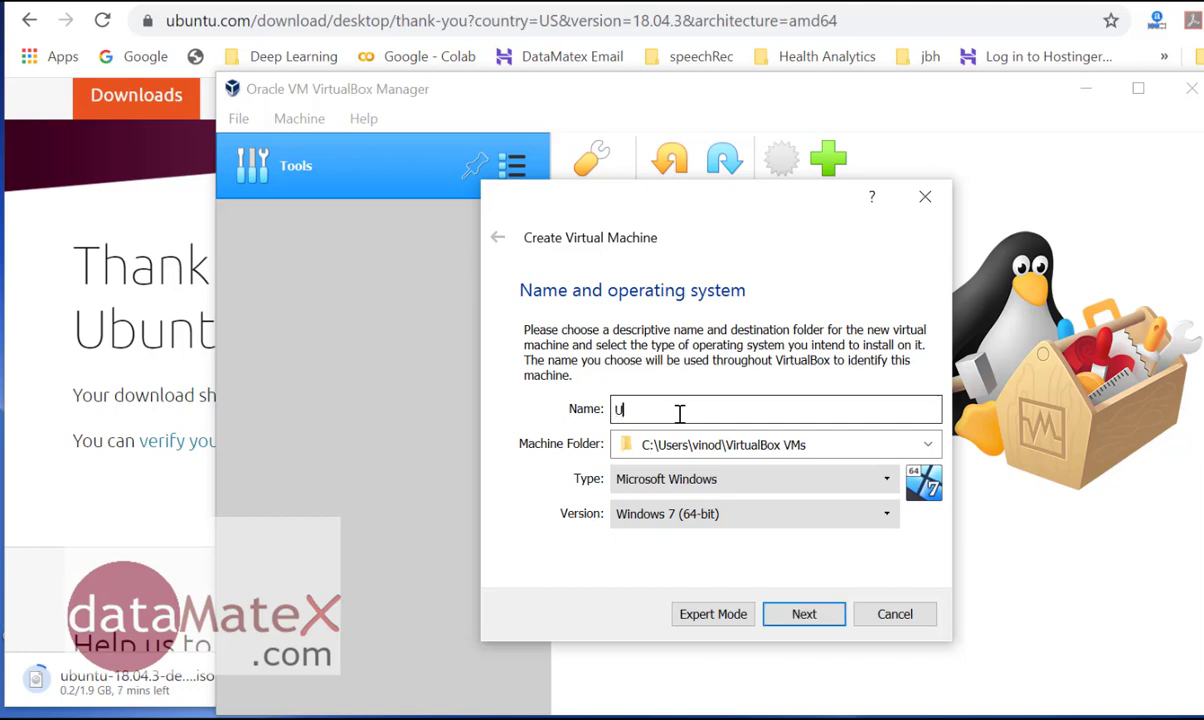
{"action": "type", "text": "buntu"}
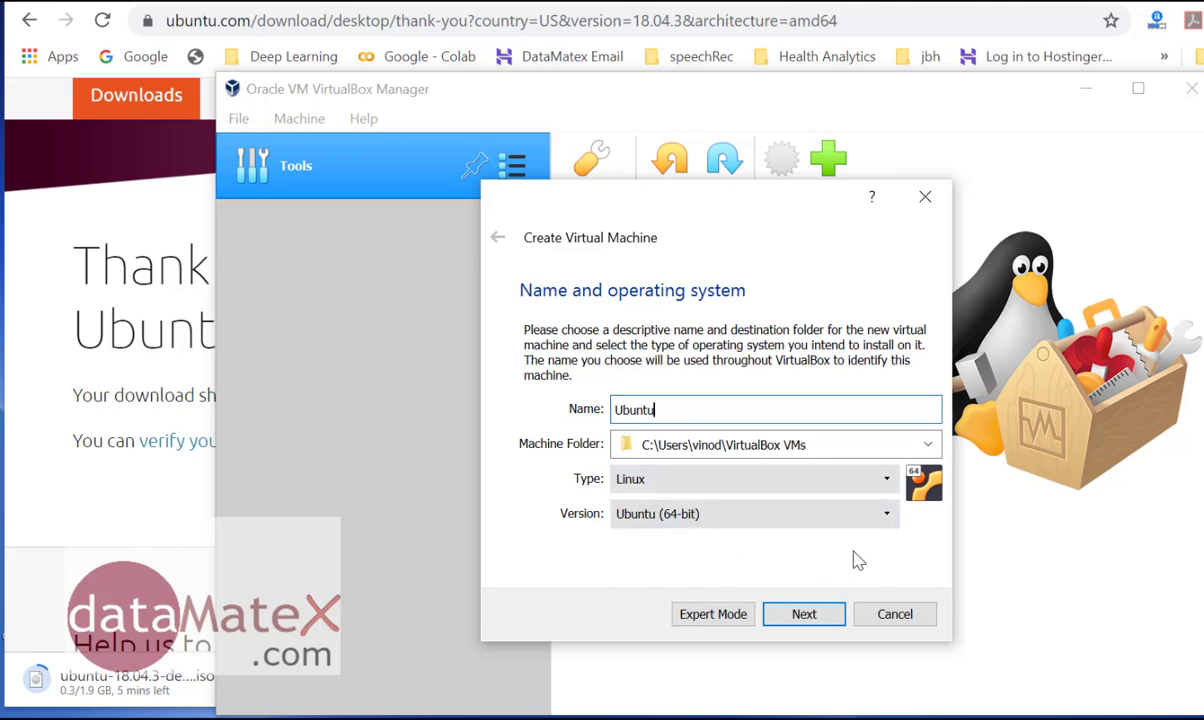
{"action": "left_click", "coordinate": [821, 624]}
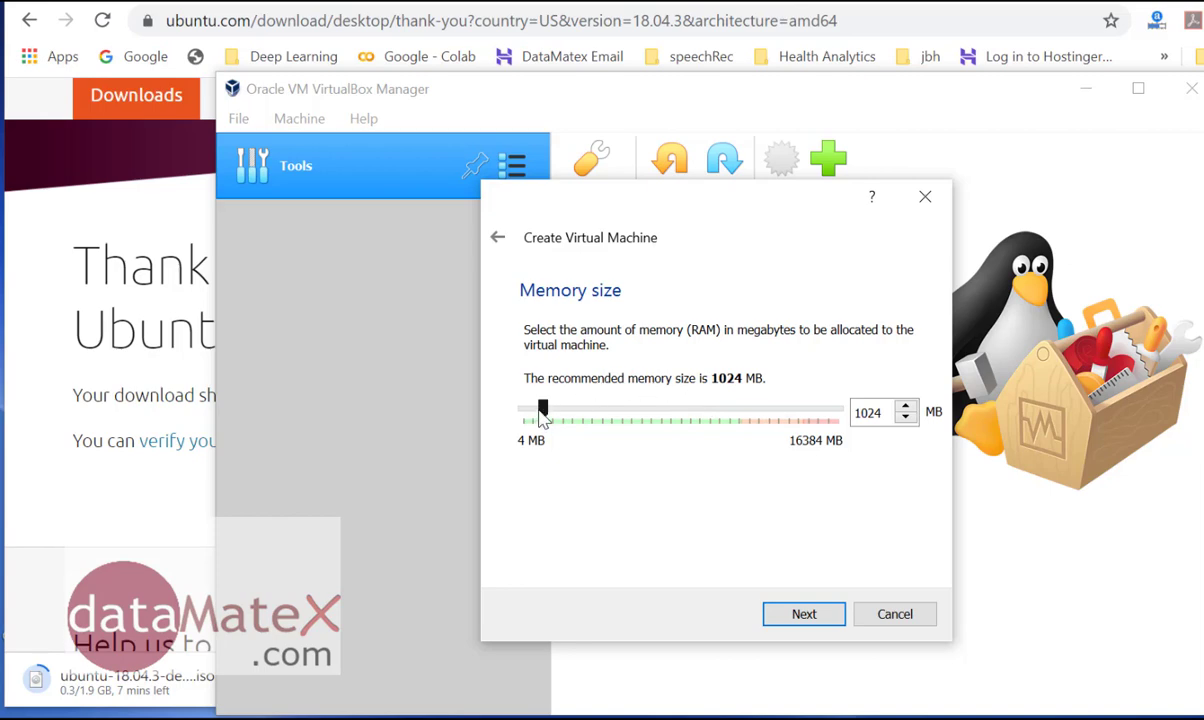
- Set the new virtual machine's memory size to 11399 MB
{"action": "left_click_drag", "start_coordinate": [545, 415], "coordinate": [752, 400]}
{"action": "left_click_drag", "start_coordinate": [750, 400], "coordinate": [742, 405]}
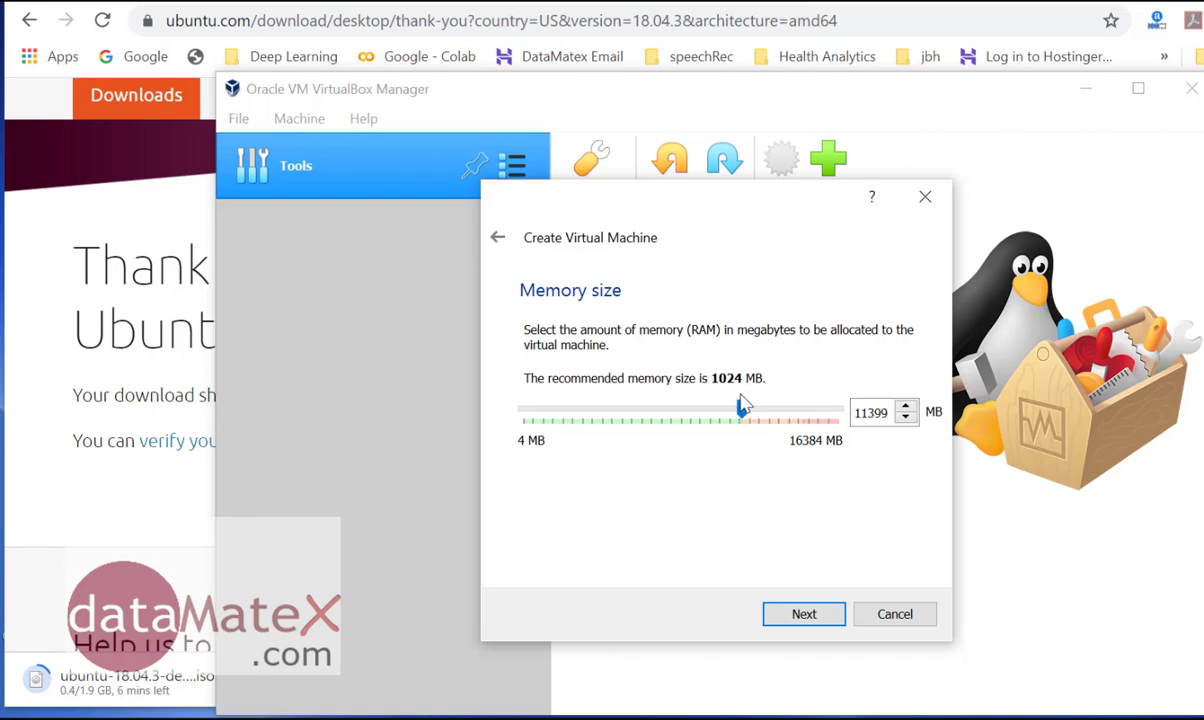
- Return to the Ubuntu 18.04.3 LTS download page in the browser and check the recommended system requirements
{"action": "left_click", "coordinate": [44, 462]}
{"action": "scroll", "coordinate": [44, 462], "scroll_direction": "down", "scroll_amount": 5}
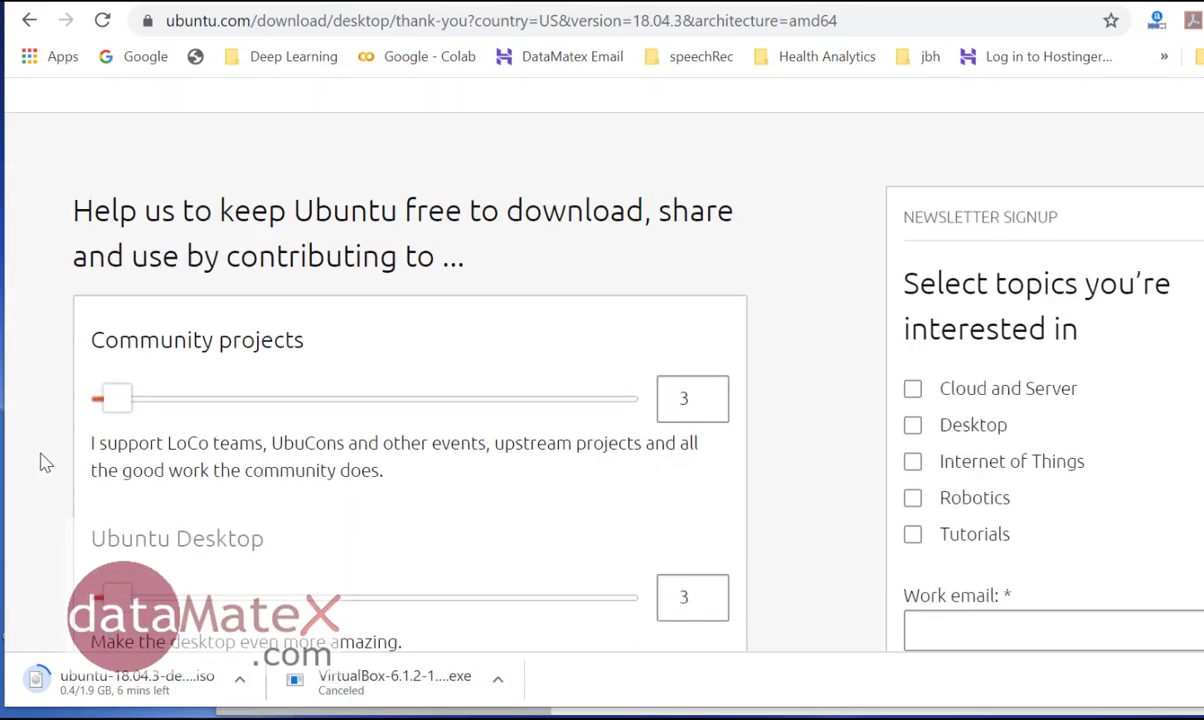
{"action": "scroll", "coordinate": [44, 462], "scroll_direction": "down", "scroll_amount": 1}
{"action": "scroll", "coordinate": [44, 462], "scroll_direction": "up", "scroll_amount": 3}
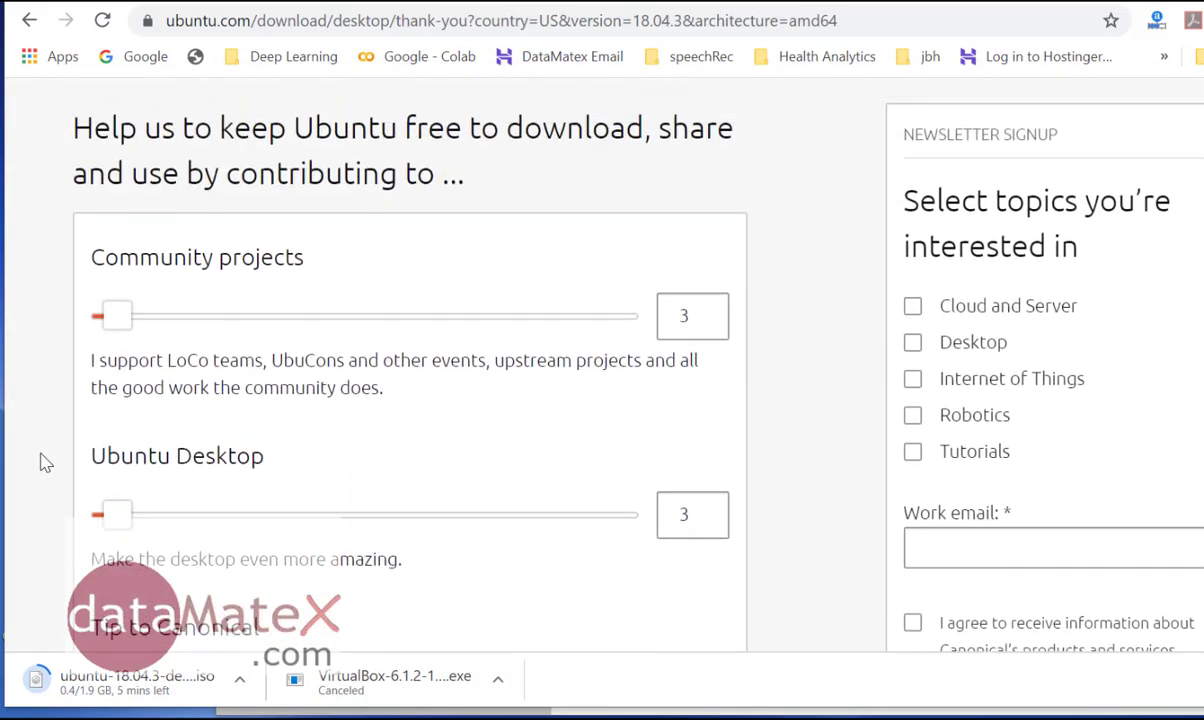
{"action": "scroll", "coordinate": [44, 462], "scroll_direction": "up", "scroll_amount": 3}
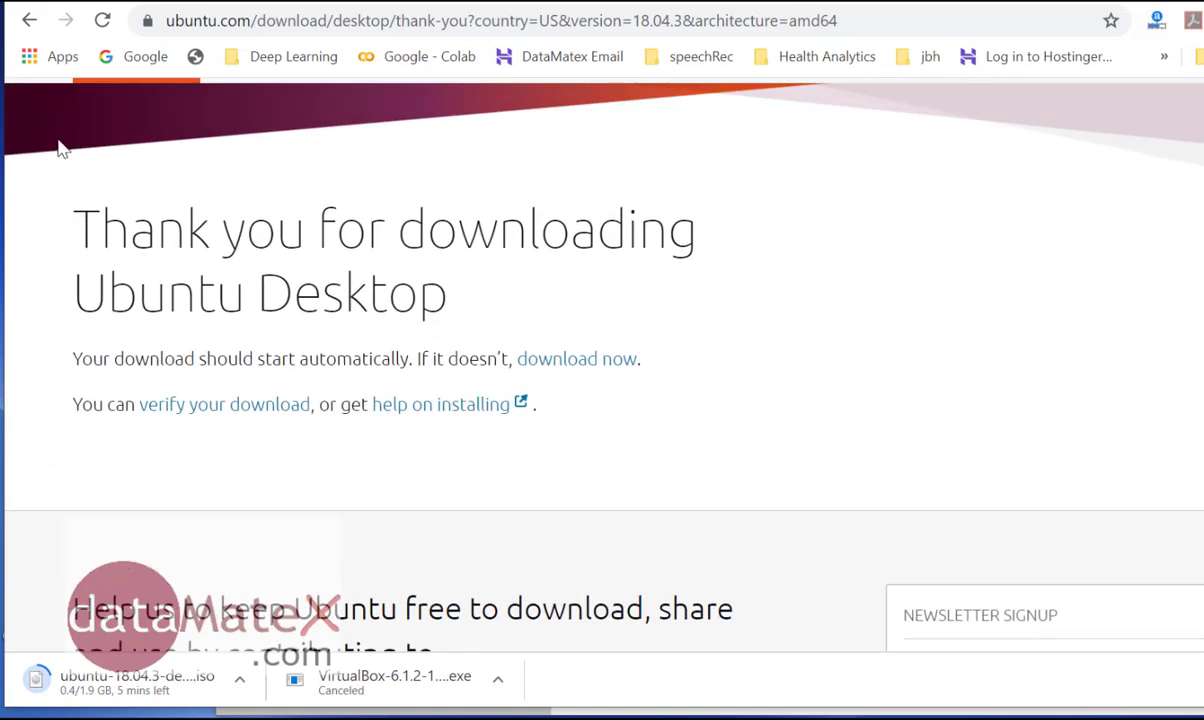
{"action": "left_click", "coordinate": [29, 20]}
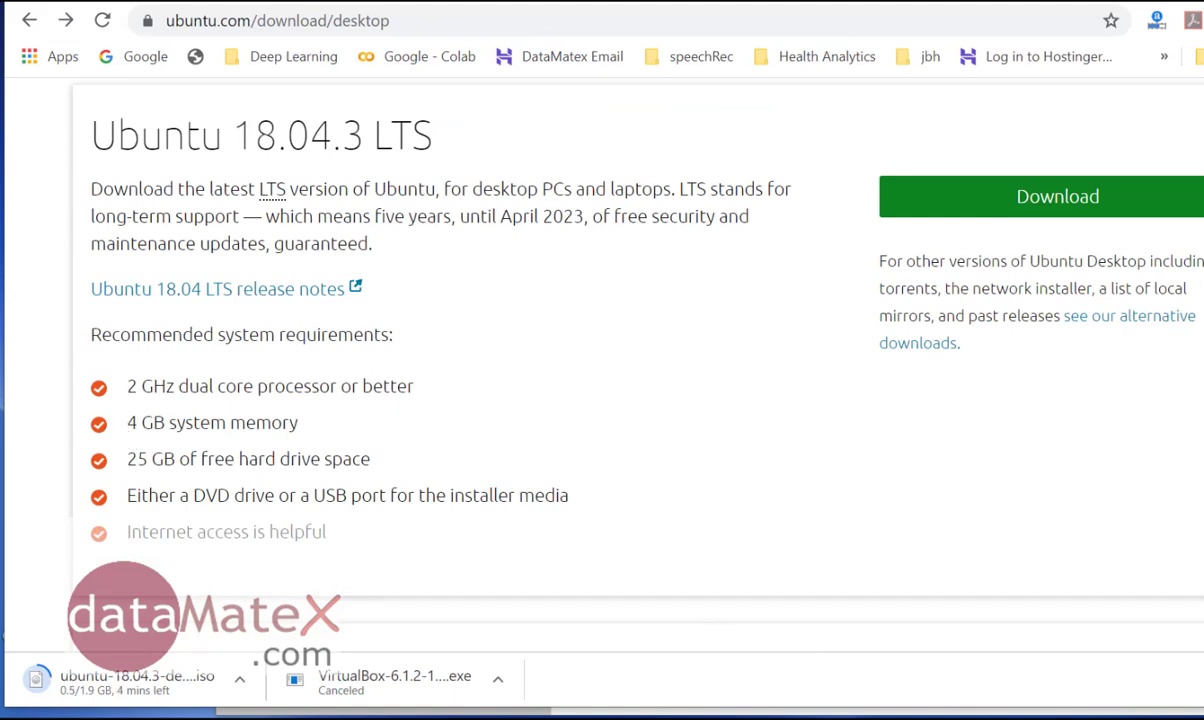
- Switch back to VirtualBox and set the virtual machine's memory size to 11320 MB
{"action": "key", "text": "alt+Tab"}
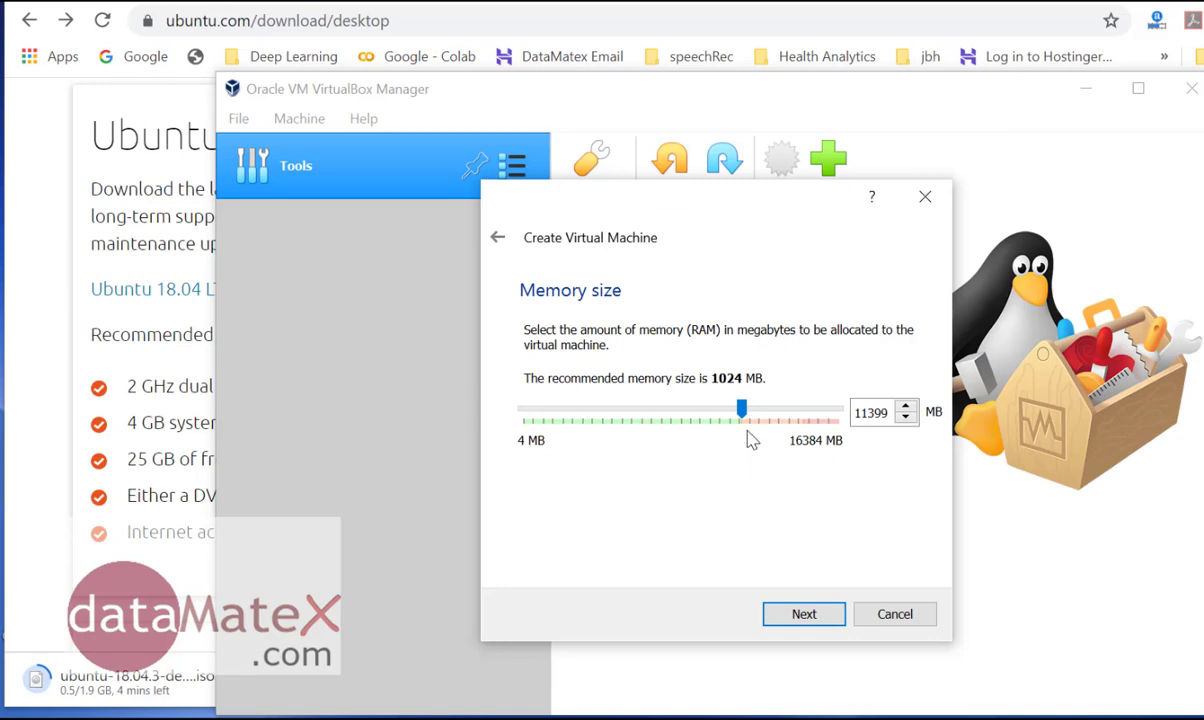
{"action": "mouse_move", "coordinate": [743, 412]}
{"action": "left_mouse_down"}
{"action": "mouse_move", "coordinate": [832, 413]}
{"action": "mouse_move", "coordinate": [743, 412]}
{"action": "left_mouse_up"}
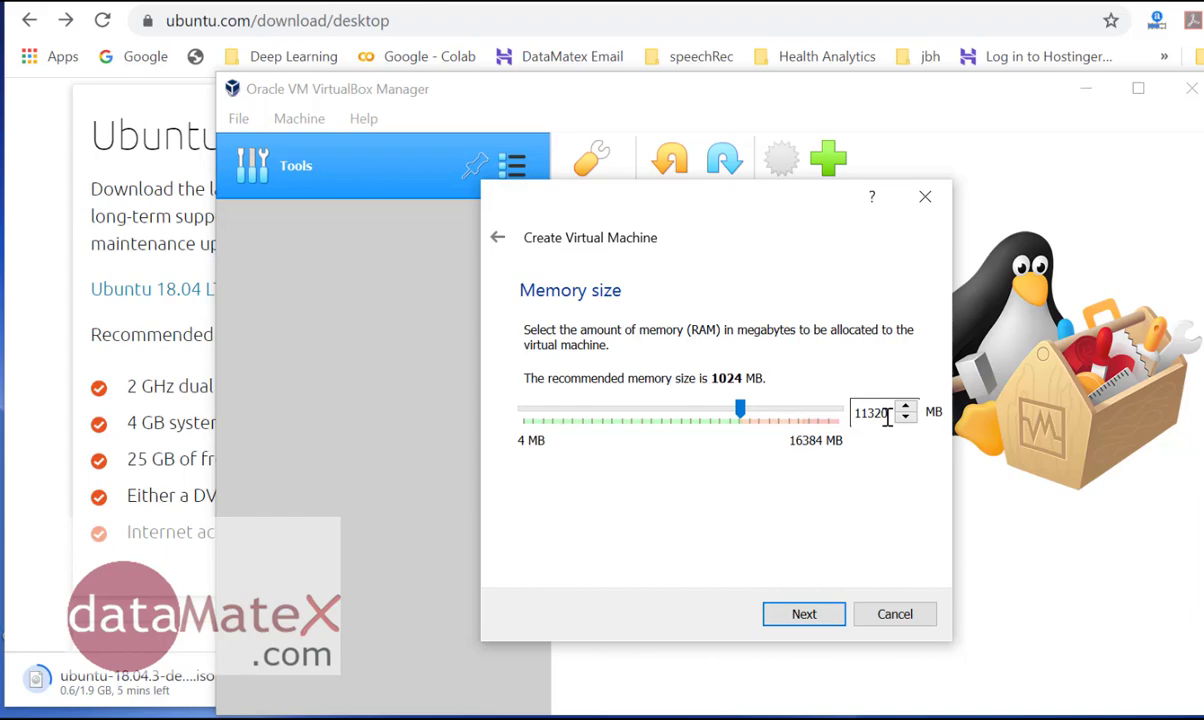
{"action": "left_click", "coordinate": [809, 616]}
- Choose to create a new virtual hard disk for the machine as a dynamically allocated VDI (VirtualBox Disk Image)
{"action": "left_click", "coordinate": [809, 616]}
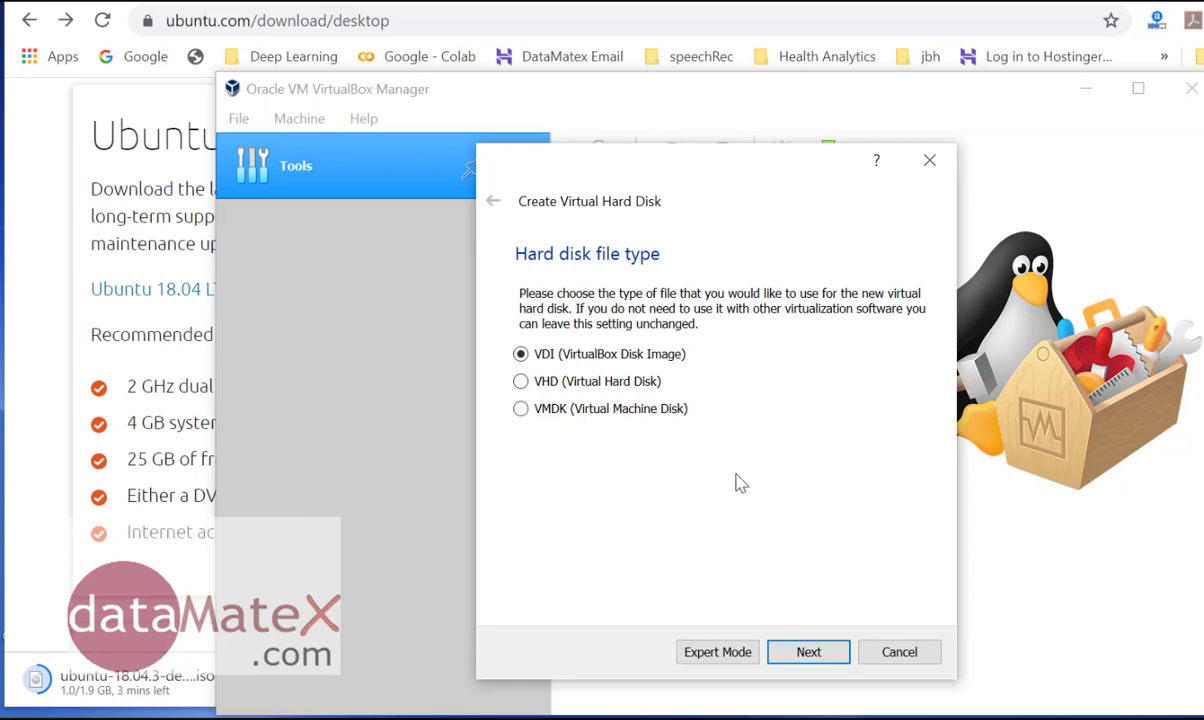
{"action": "left_click", "coordinate": [808, 652]}
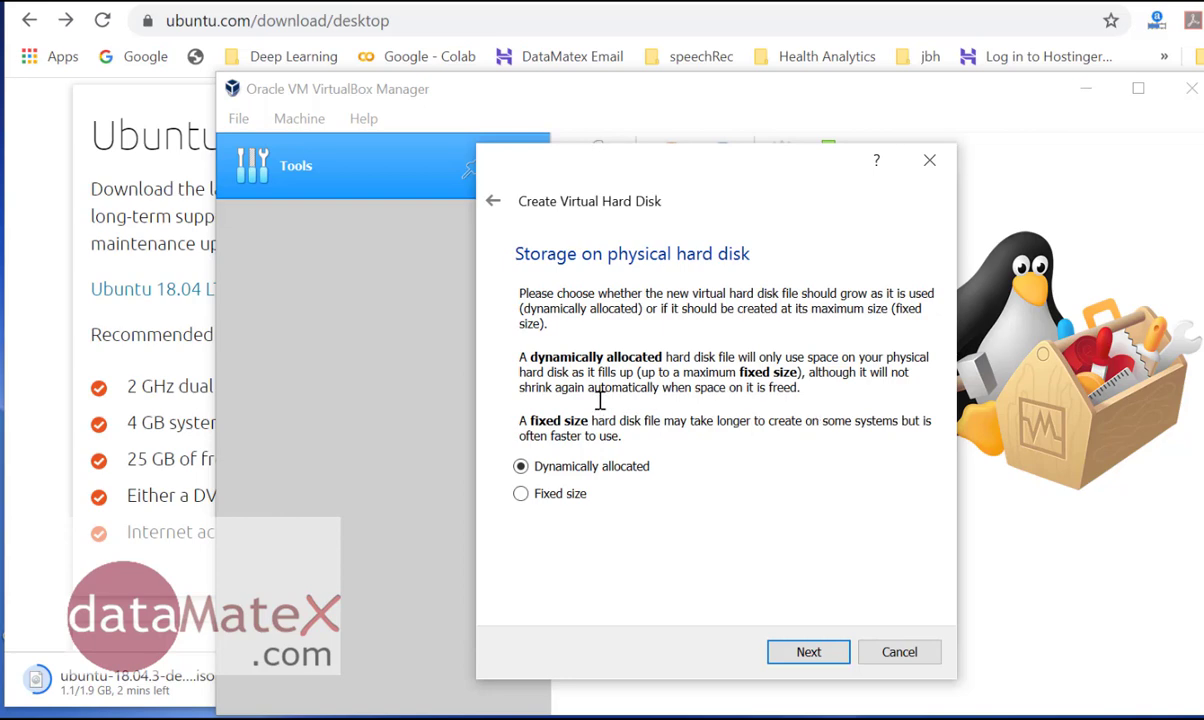
{"action": "left_click", "coordinate": [820, 652]}
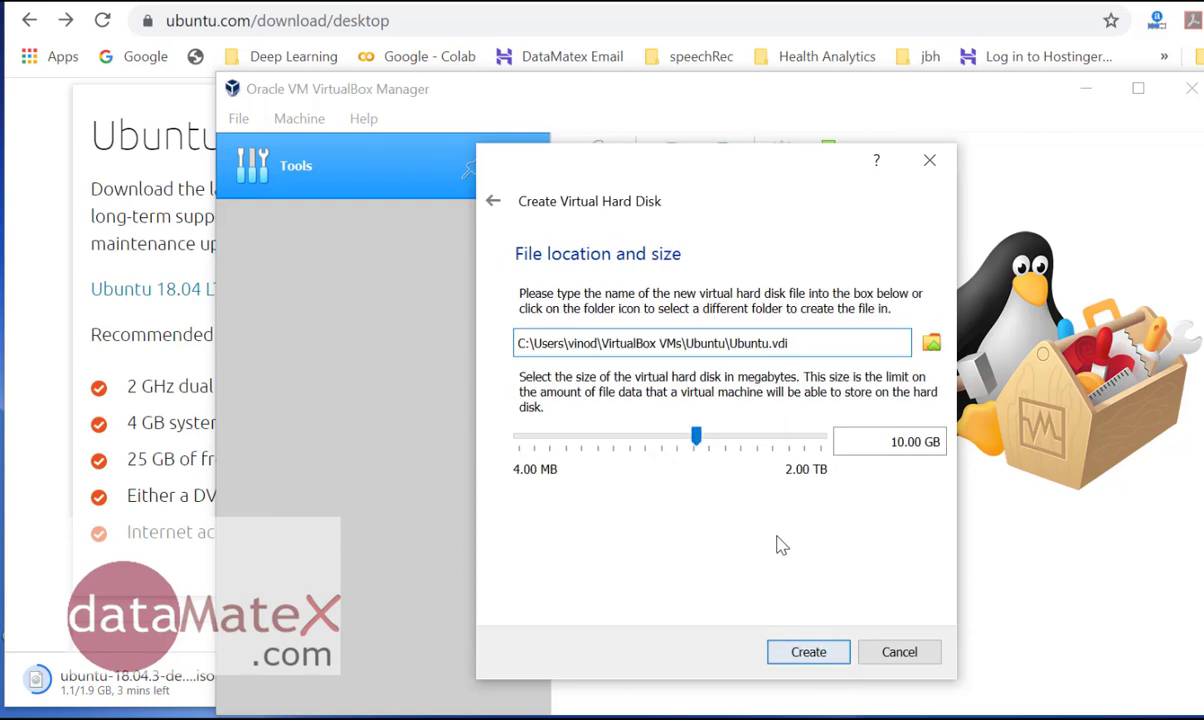
- Set the size of the Ubuntu virtual hard disk to 15 GB
{"action": "left_click", "coordinate": [903, 443]}
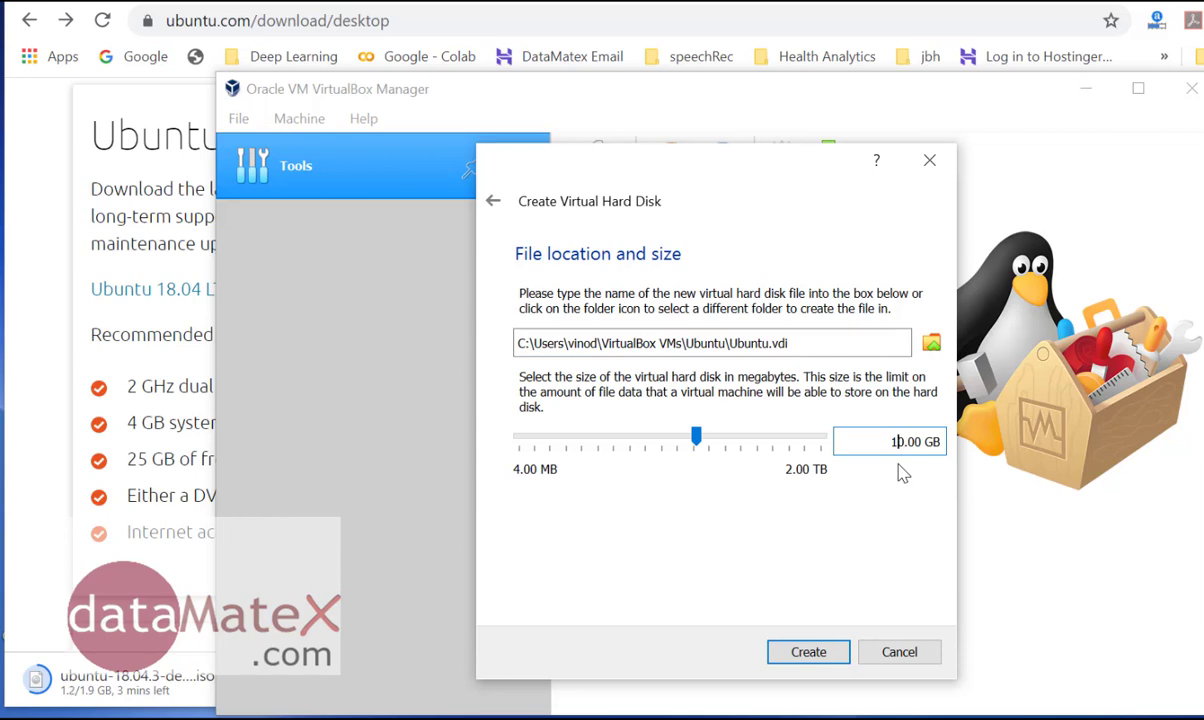
{"action": "key", "text": "BackSpace"}
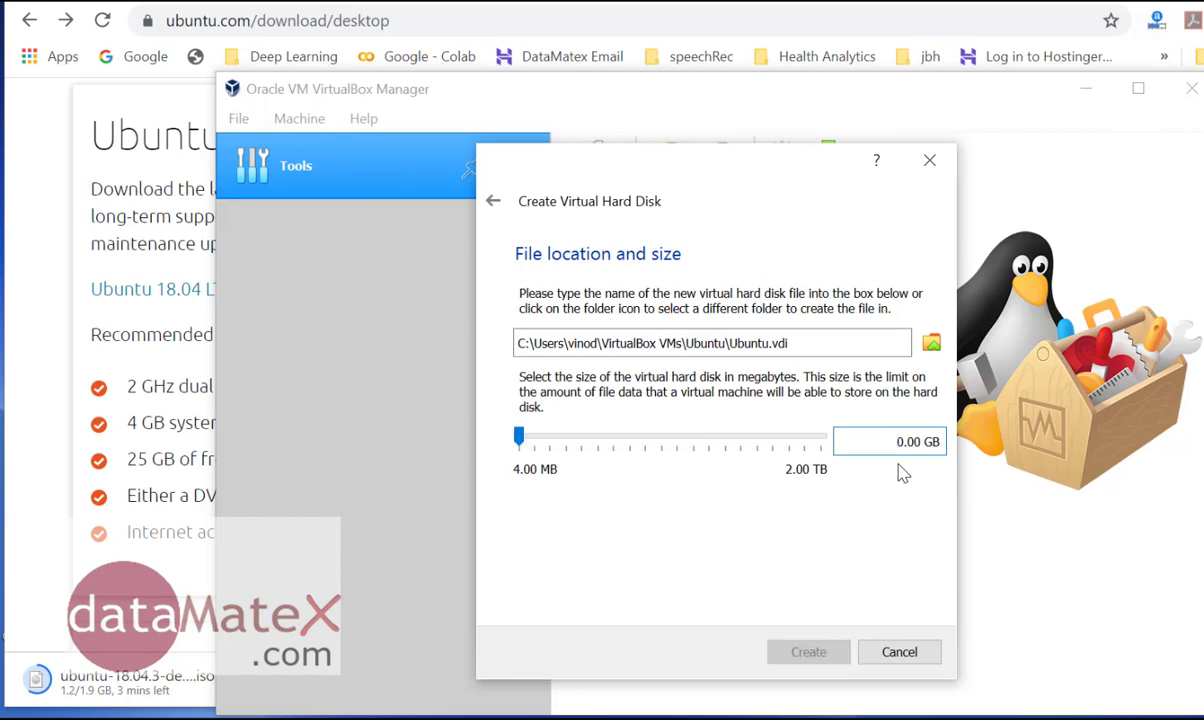
{"action": "type", "text": "2"}
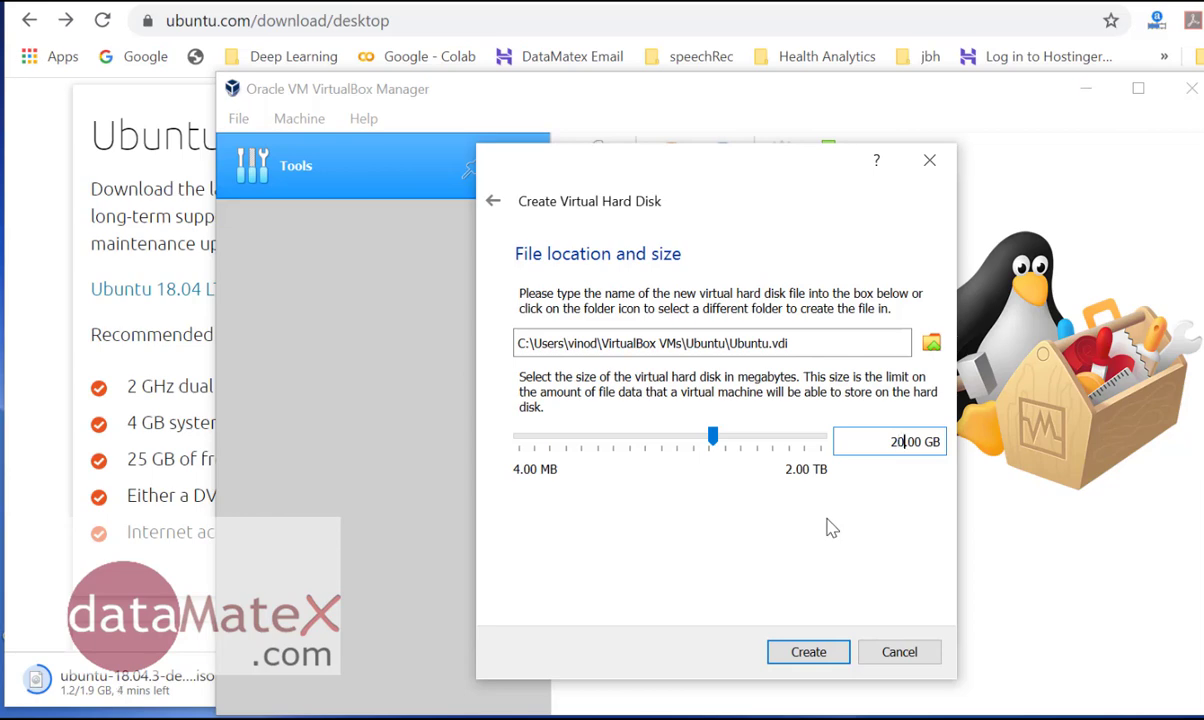
{"action": "key", "text": "BackSpace"}
{"action": "key", "text": "BackSpace"}
{"action": "key", "text": "BackSpace"}
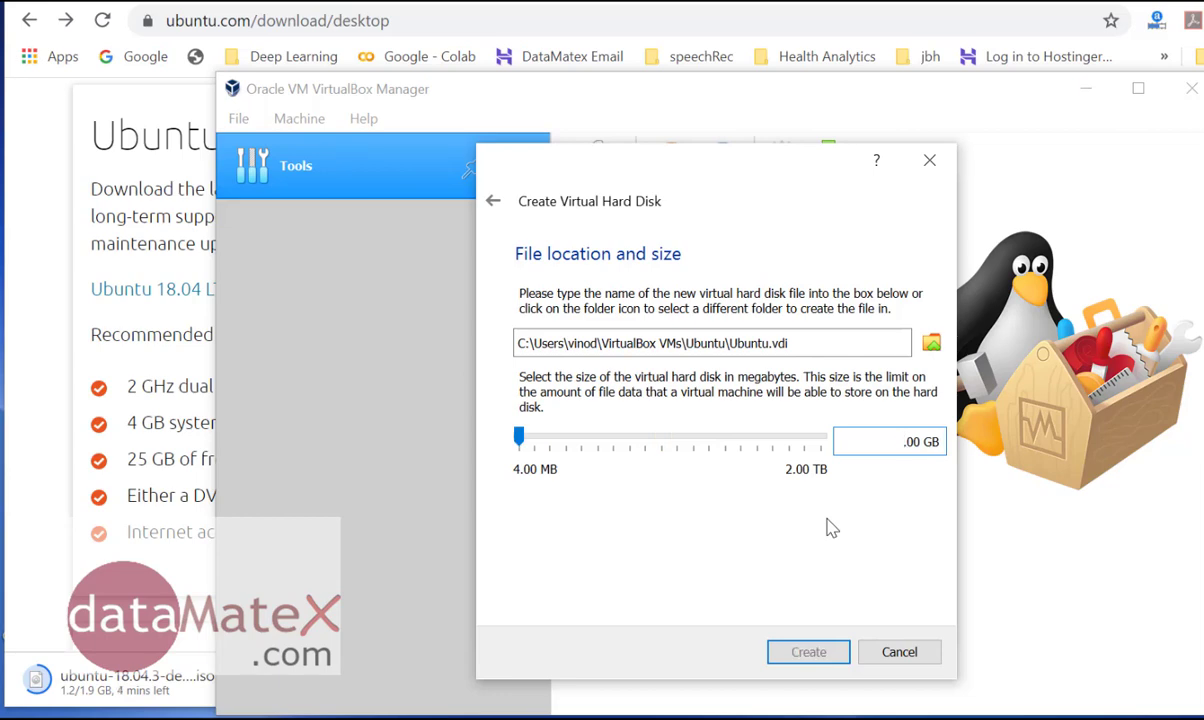
{"action": "type", "text": "1"}
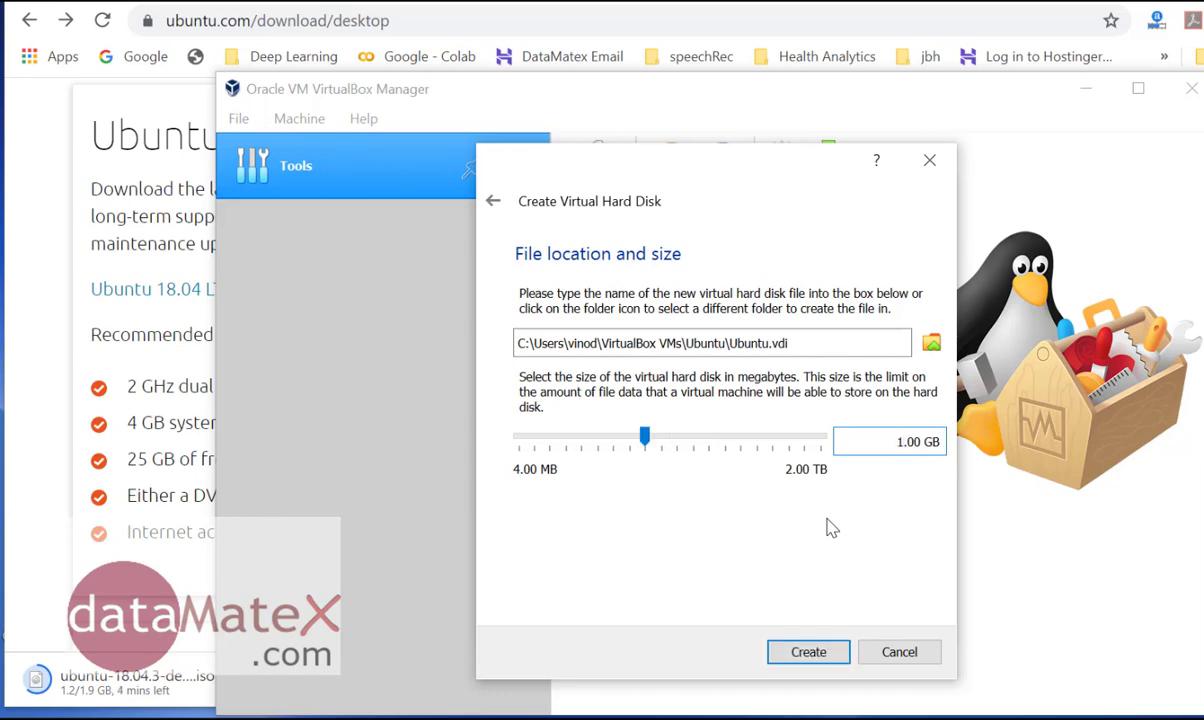
{"action": "type", "text": "5"}
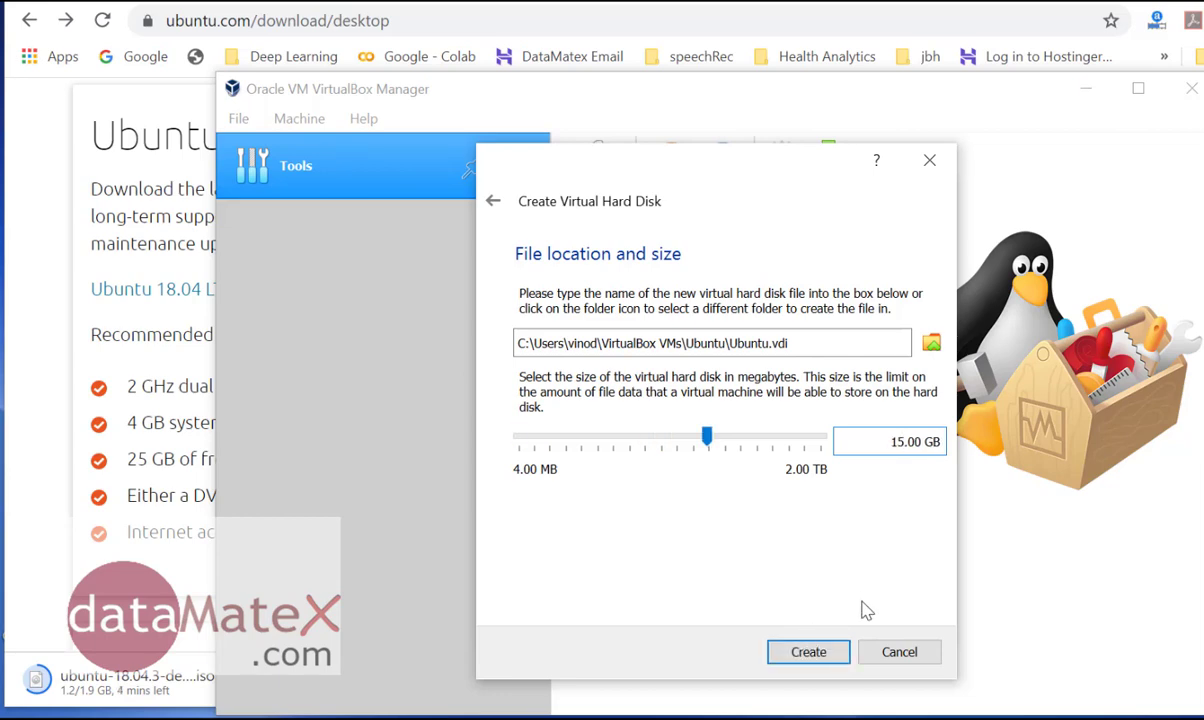
- Create the virtual hard disk, and set the Ubuntu machine's shared clipboard and drag'n'drop to Bidirectional
{"action": "left_click", "coordinate": [810, 651]}
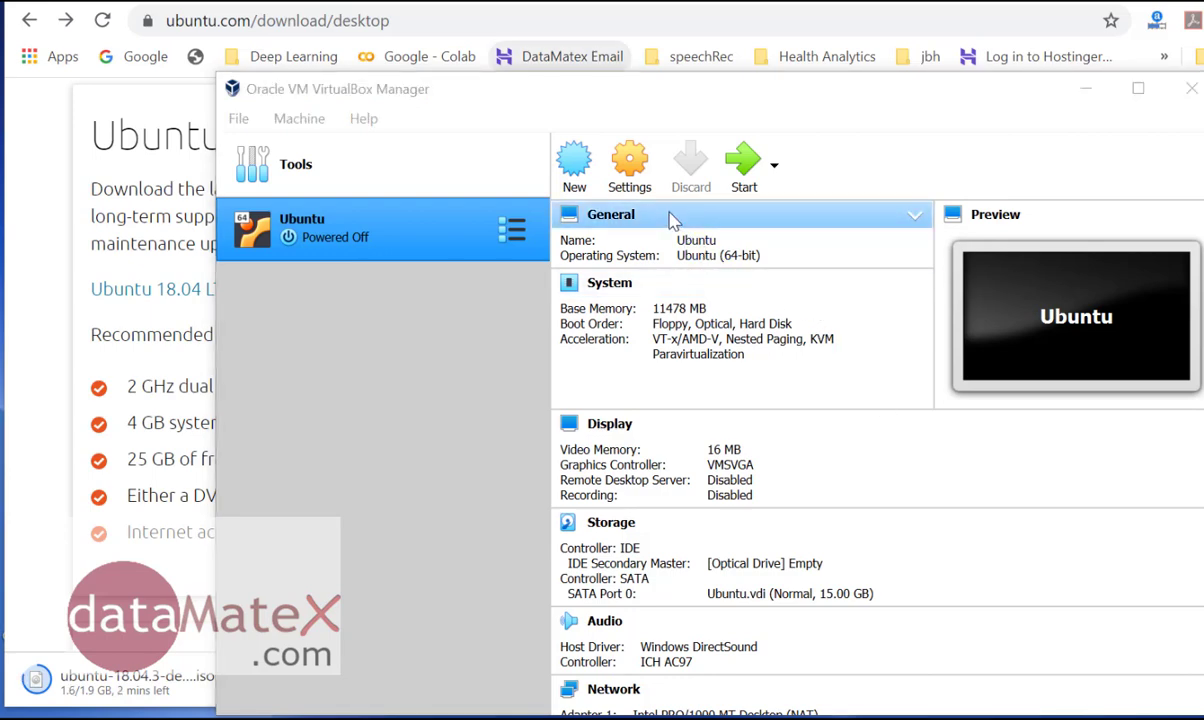
{"action": "left_click", "coordinate": [634, 178]}
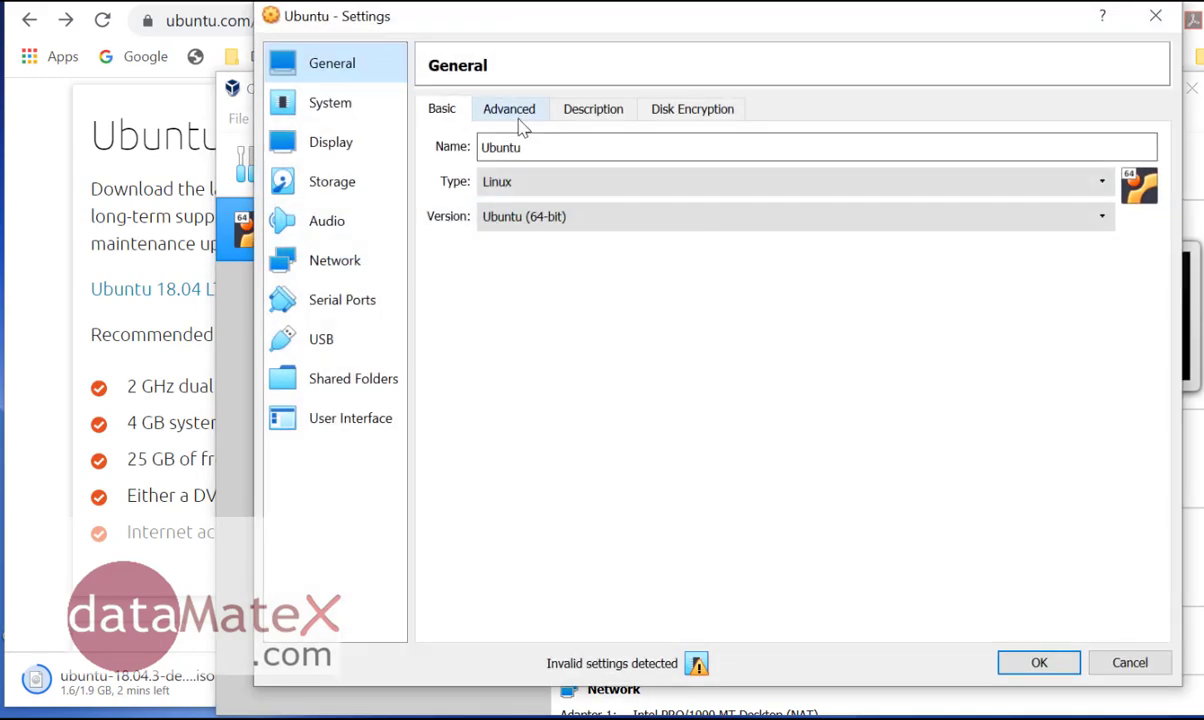
{"action": "left_click", "coordinate": [516, 114]}
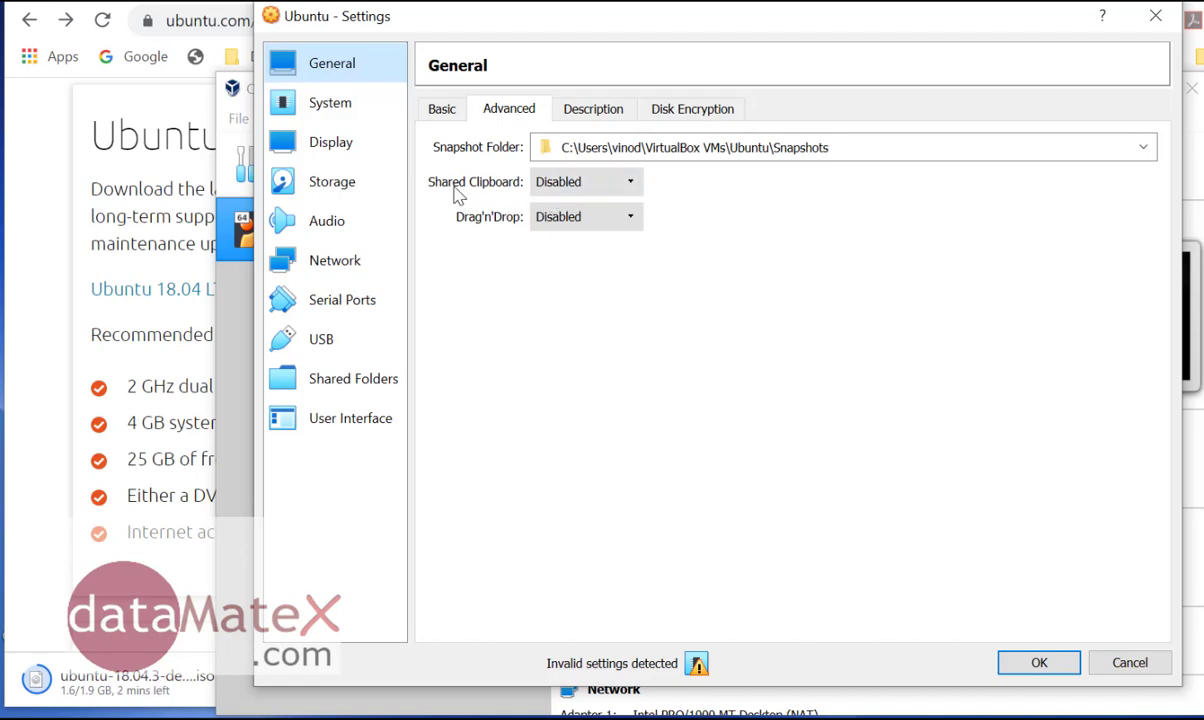
{"action": "left_click", "coordinate": [575, 190]}
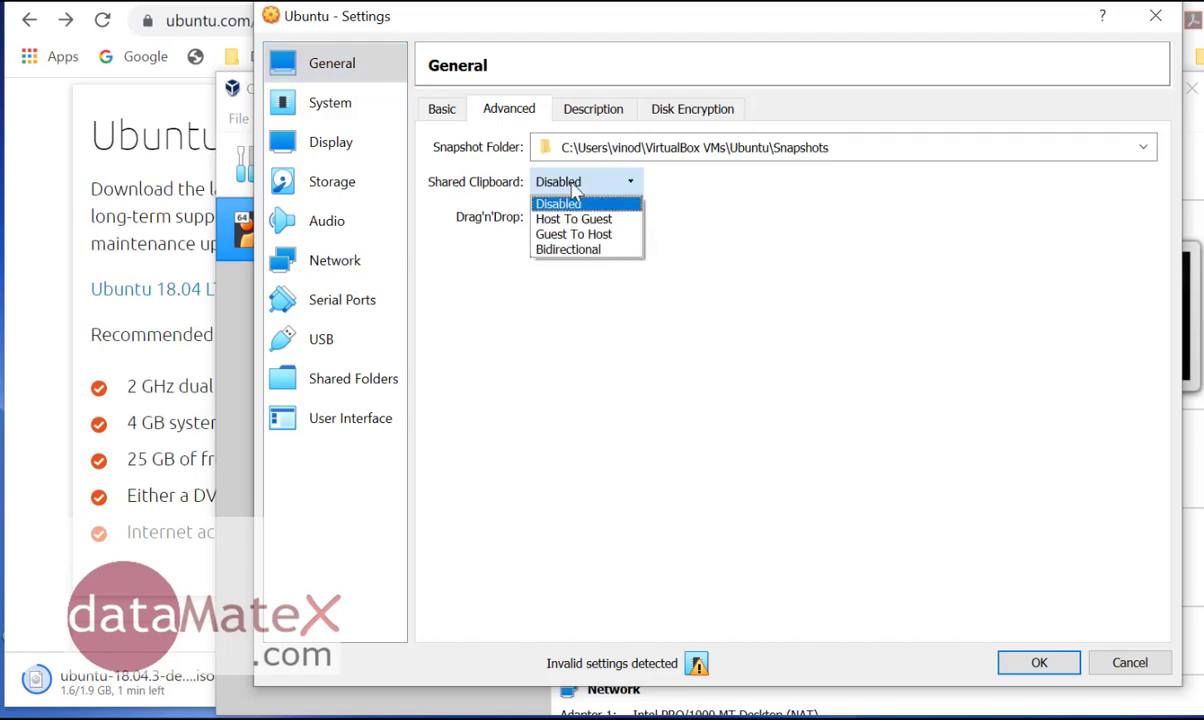
{"action": "left_click", "coordinate": [548, 250]}
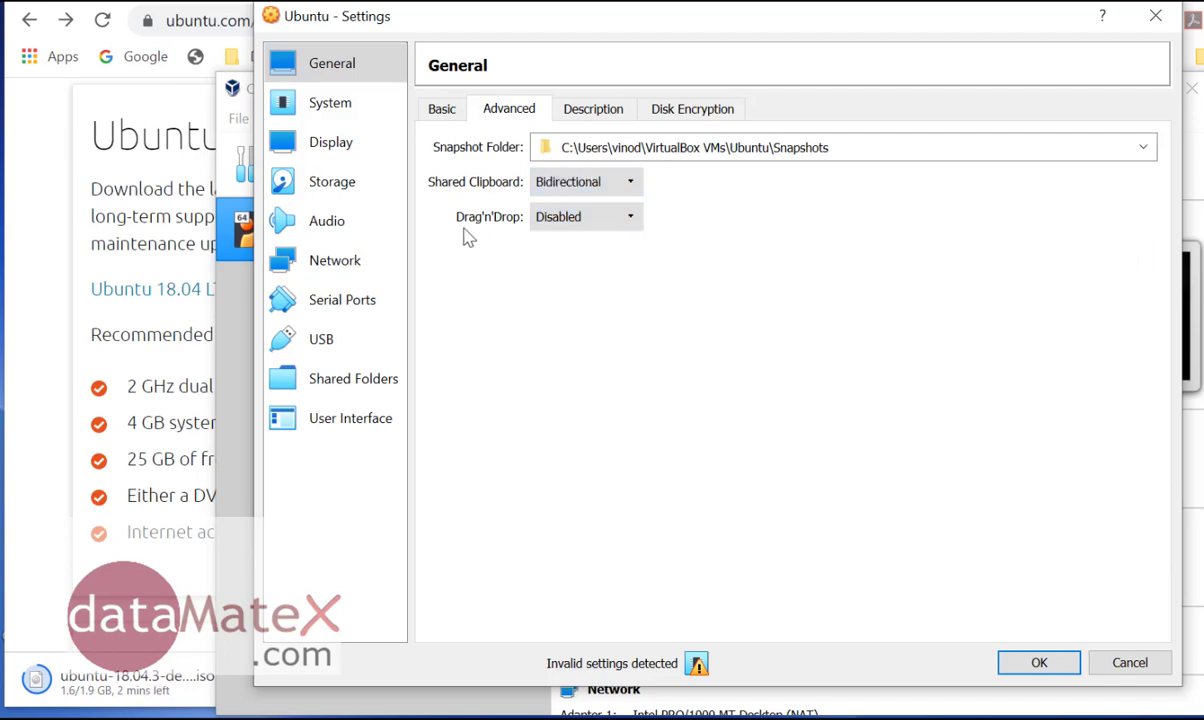
{"action": "left_click", "coordinate": [553, 221]}
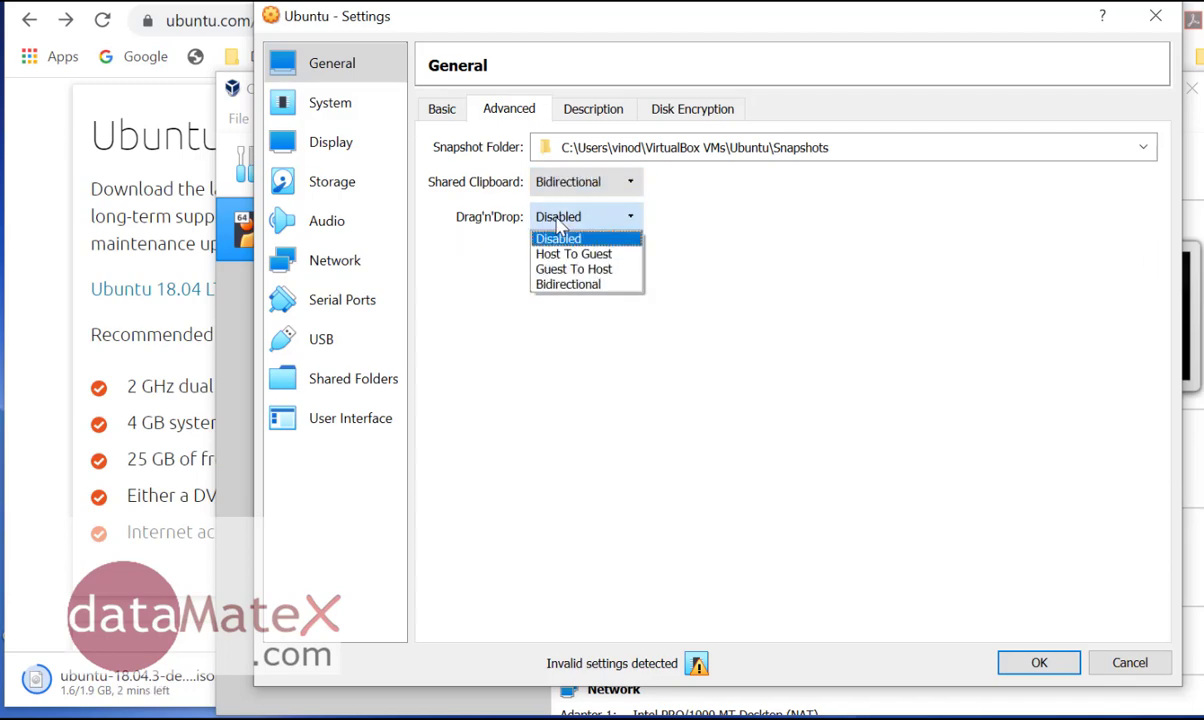
{"action": "left_click", "coordinate": [540, 285]}
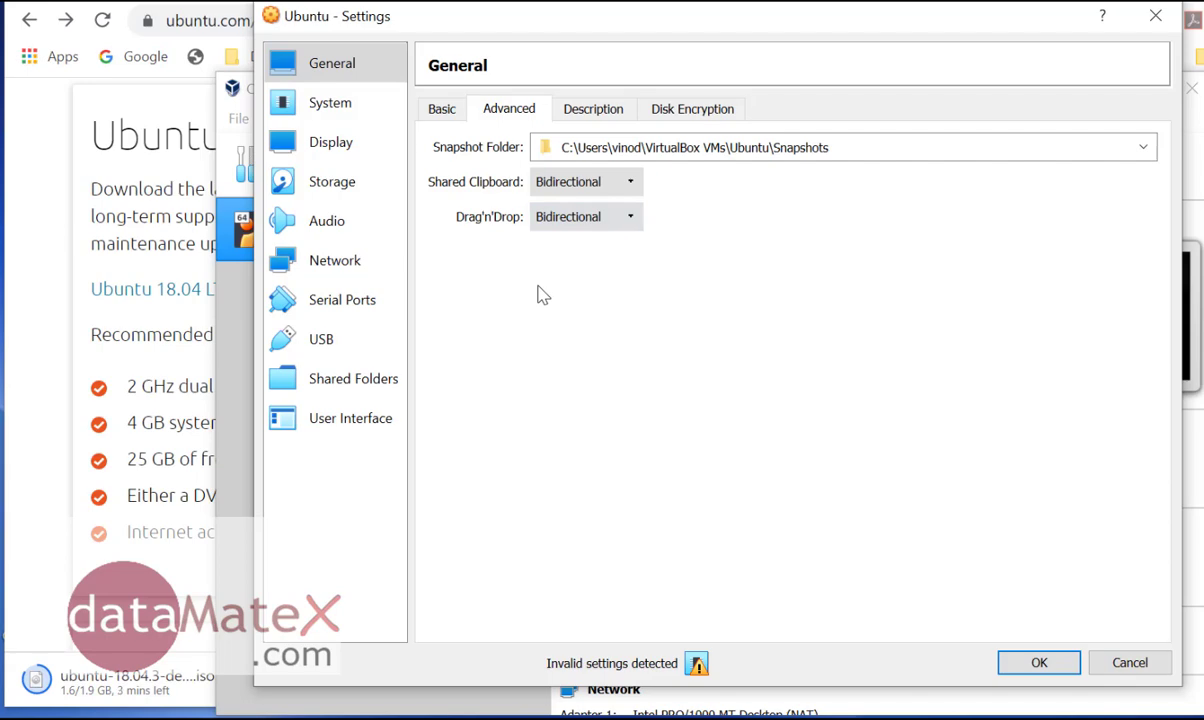
{"action": "left_click", "coordinate": [590, 118]}
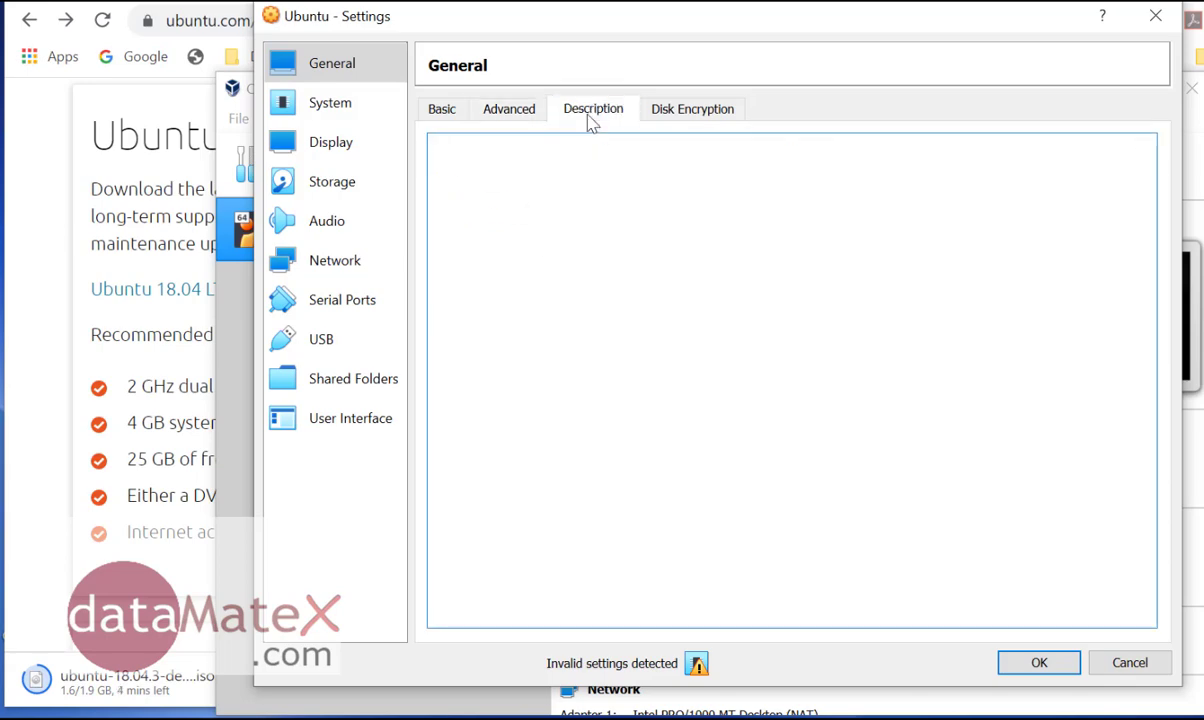
{"action": "left_click", "coordinate": [681, 115]}
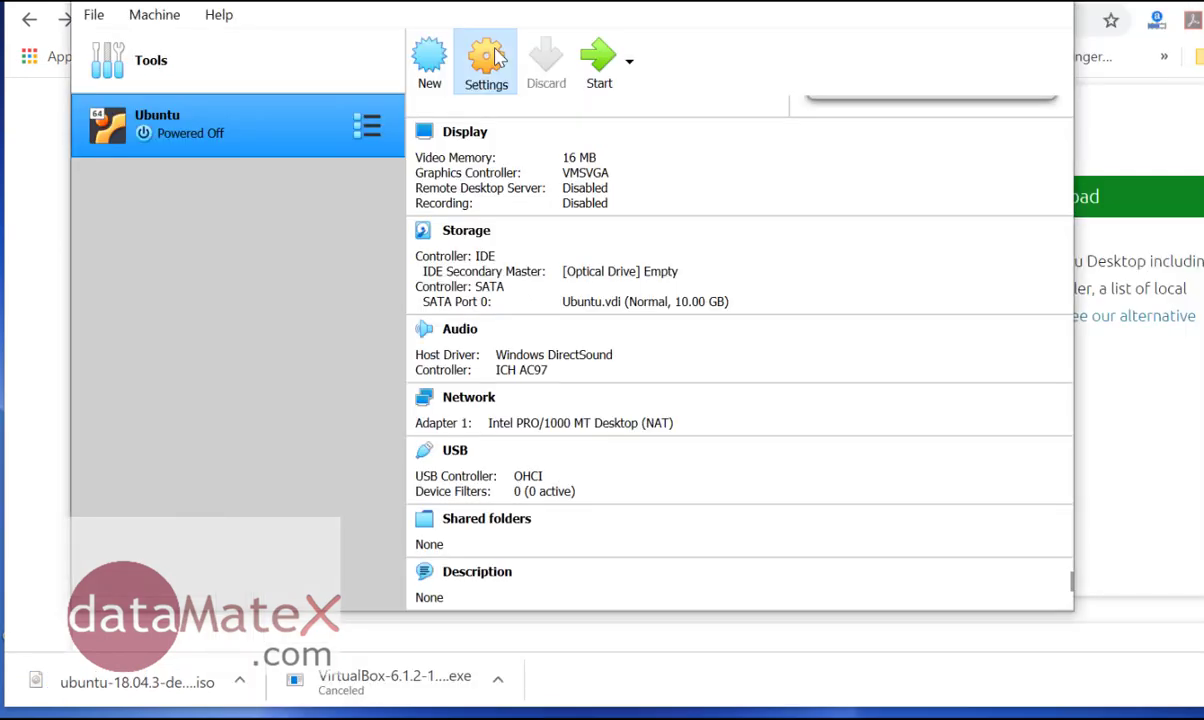
- Attach ubuntu-18.04.3-desktop-amd64 from C:\projects\Ubuntu to the Ubuntu machine's empty IDE optical drive and save the settings
{"action": "left_click", "coordinate": [486, 58]}
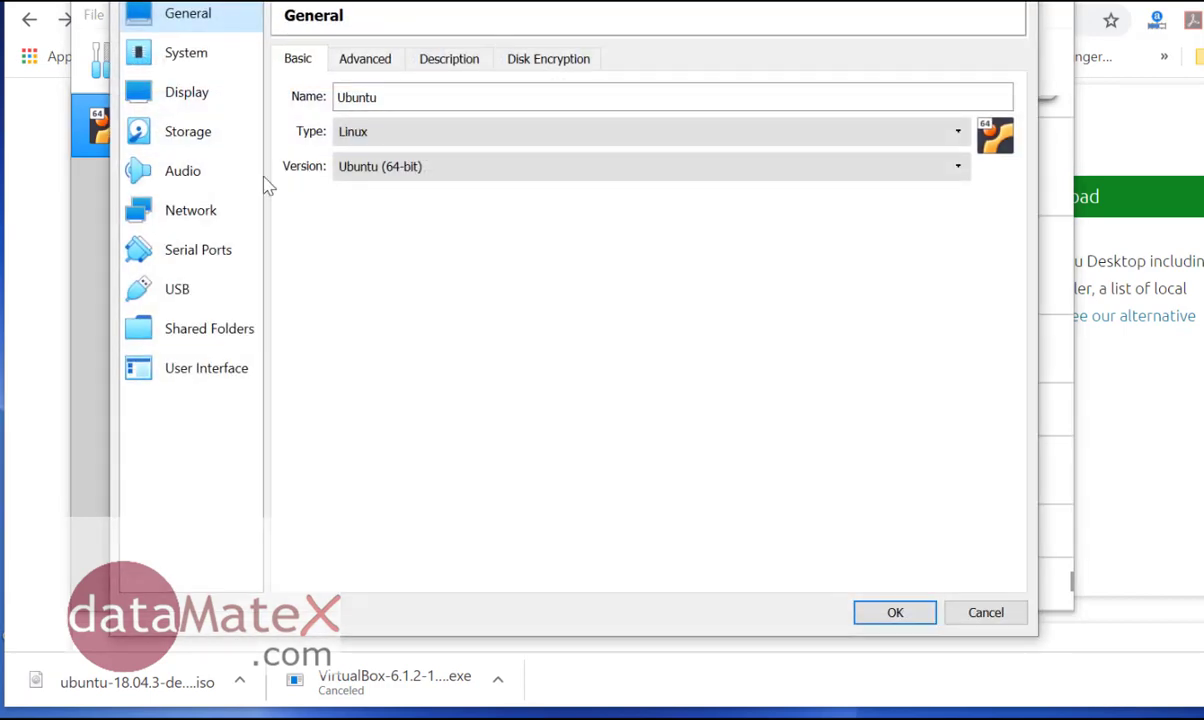
{"action": "left_click", "coordinate": [186, 139]}
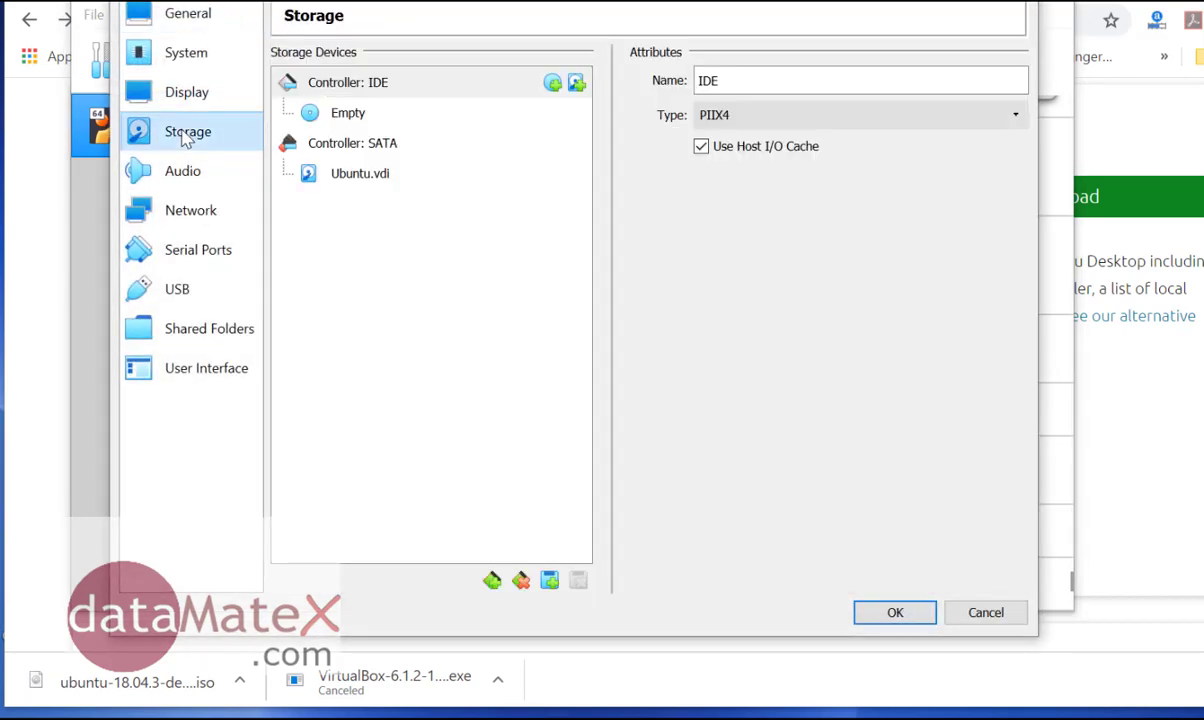
{"action": "left_click", "coordinate": [346, 115]}
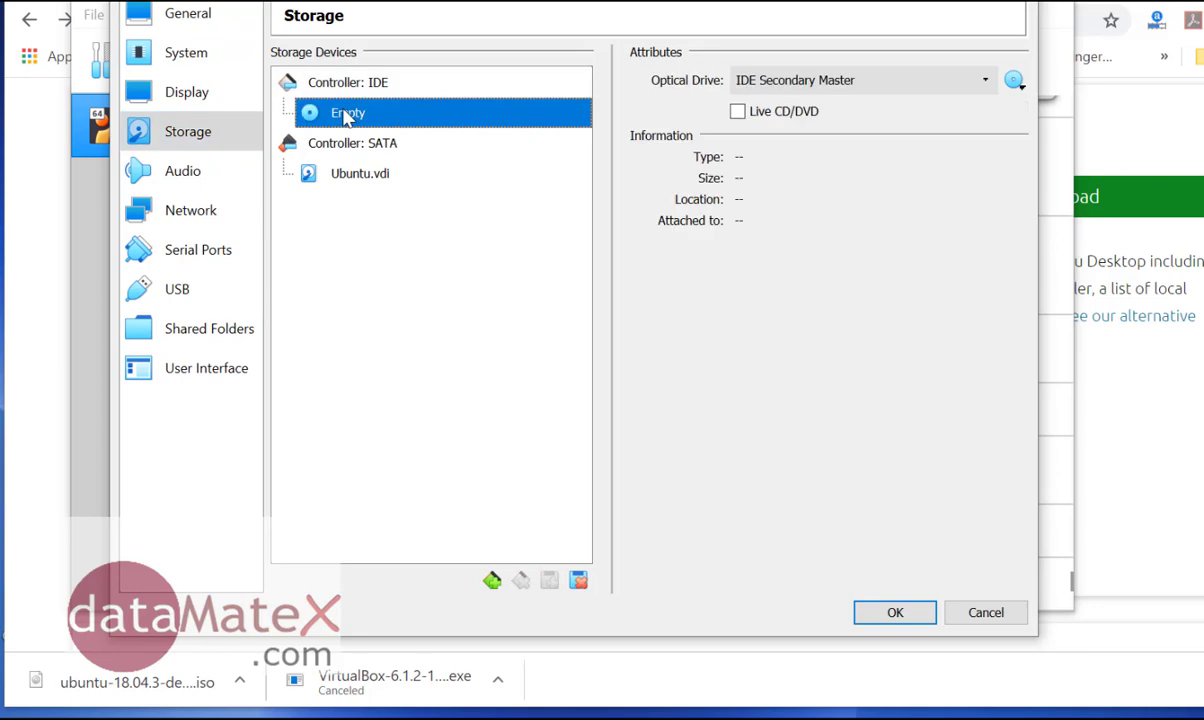
{"action": "left_click", "coordinate": [1016, 82]}
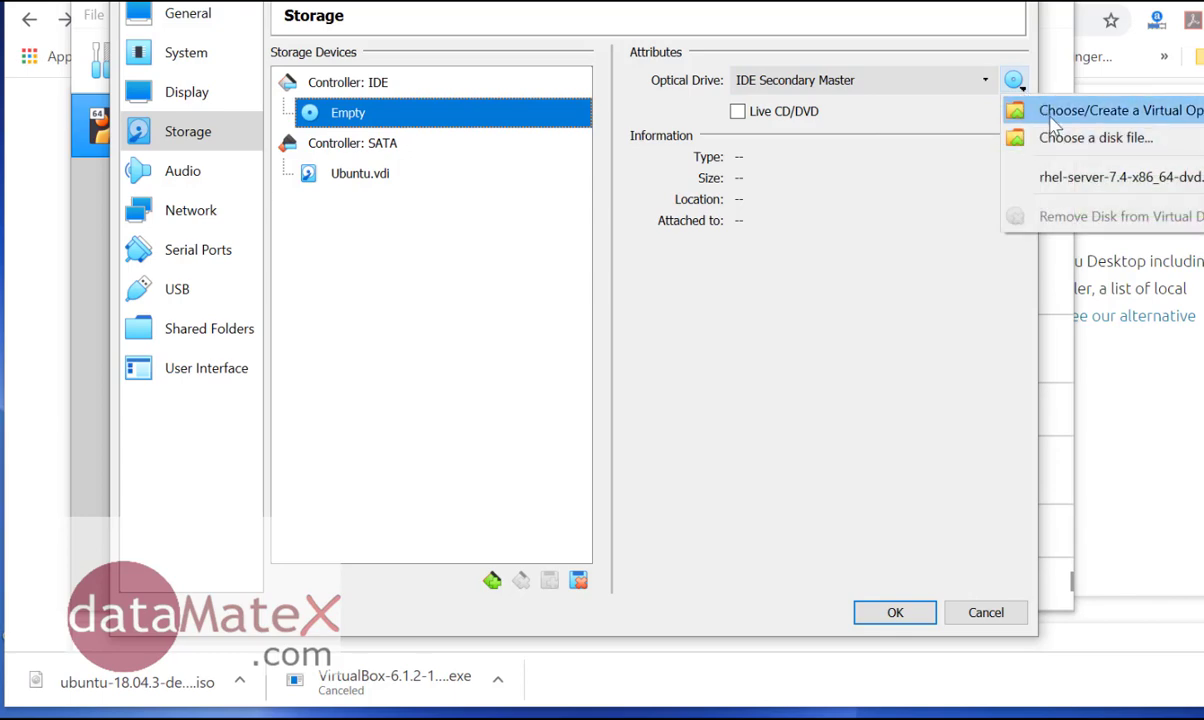
{"action": "left_click", "coordinate": [1030, 110]}
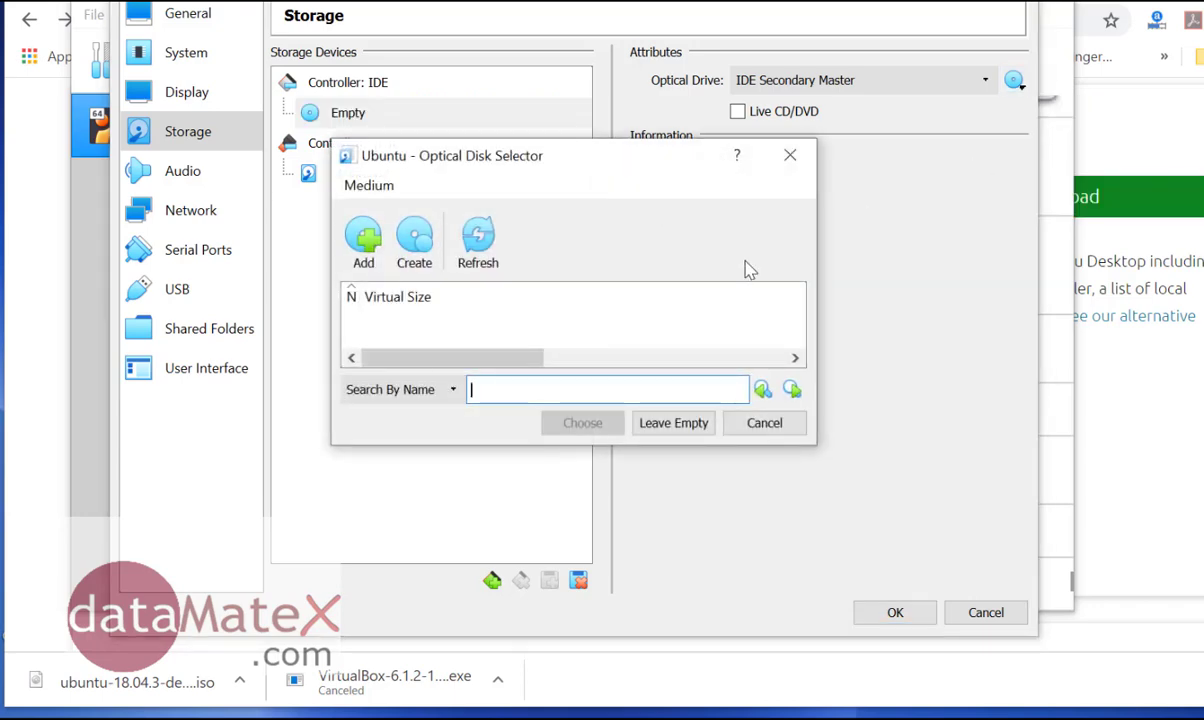
{"action": "right_click", "coordinate": [511, 386]}
{"action": "left_click", "coordinate": [1020, 140]}
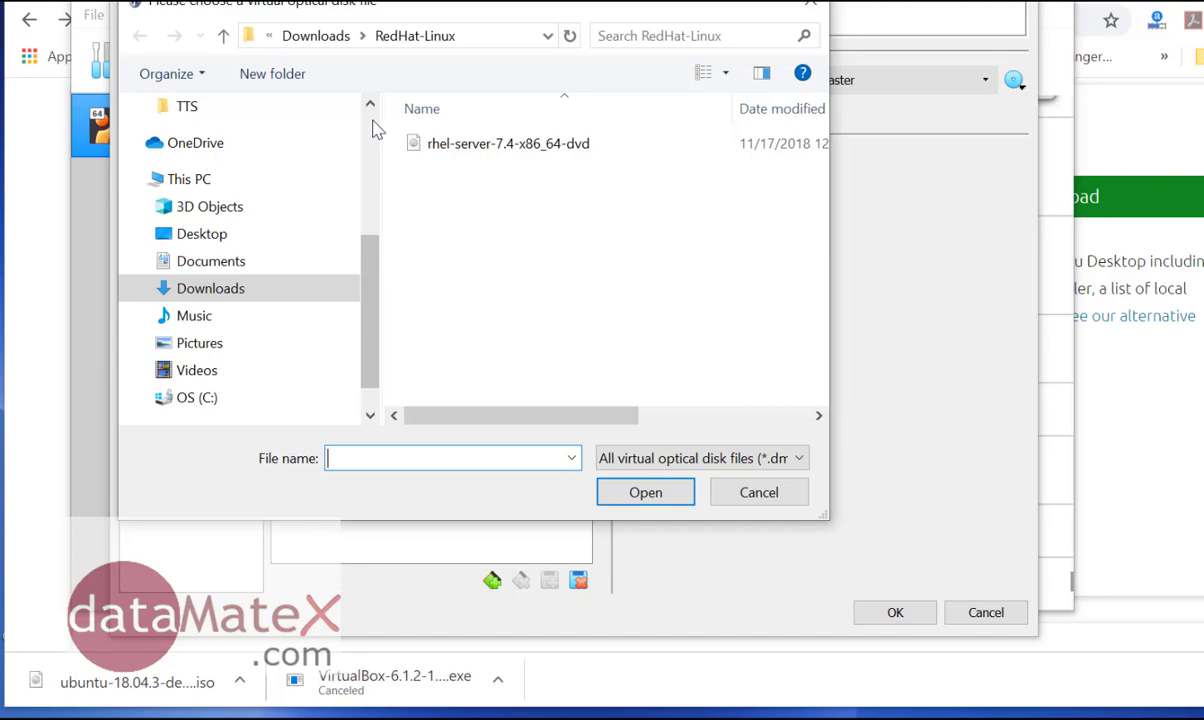
{"action": "scroll", "coordinate": [375, 128], "scroll_direction": "up", "scroll_amount": 4}
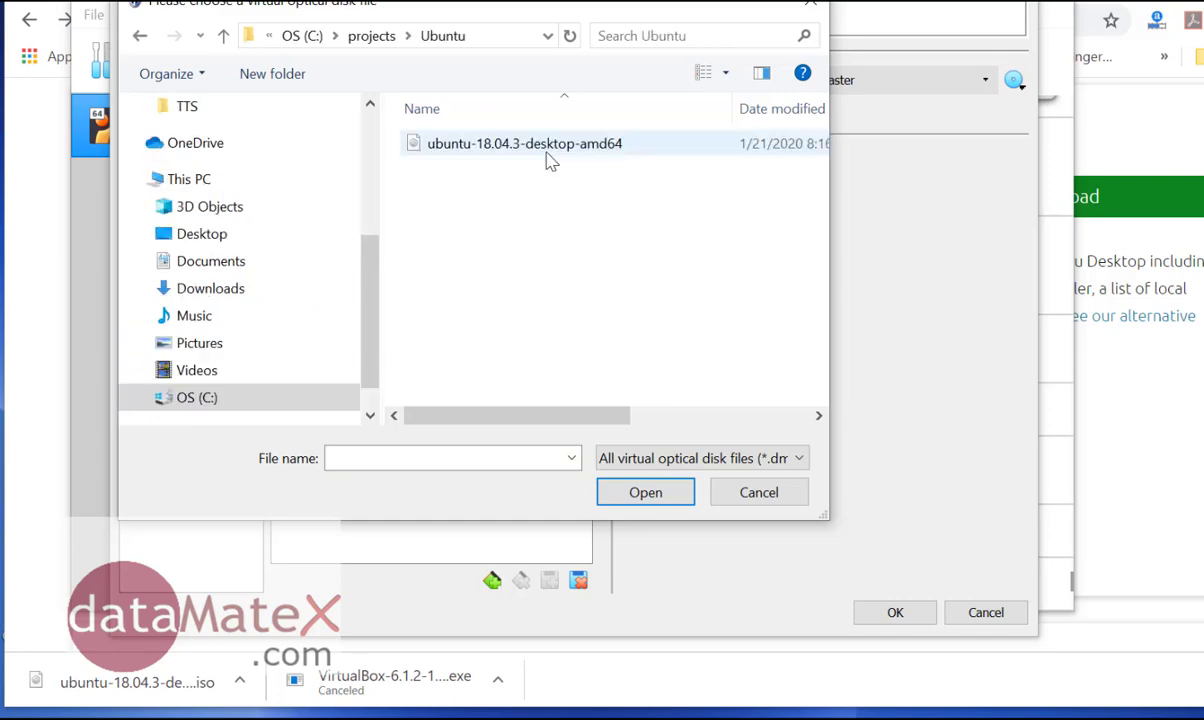
{"action": "left_click", "coordinate": [549, 160]}
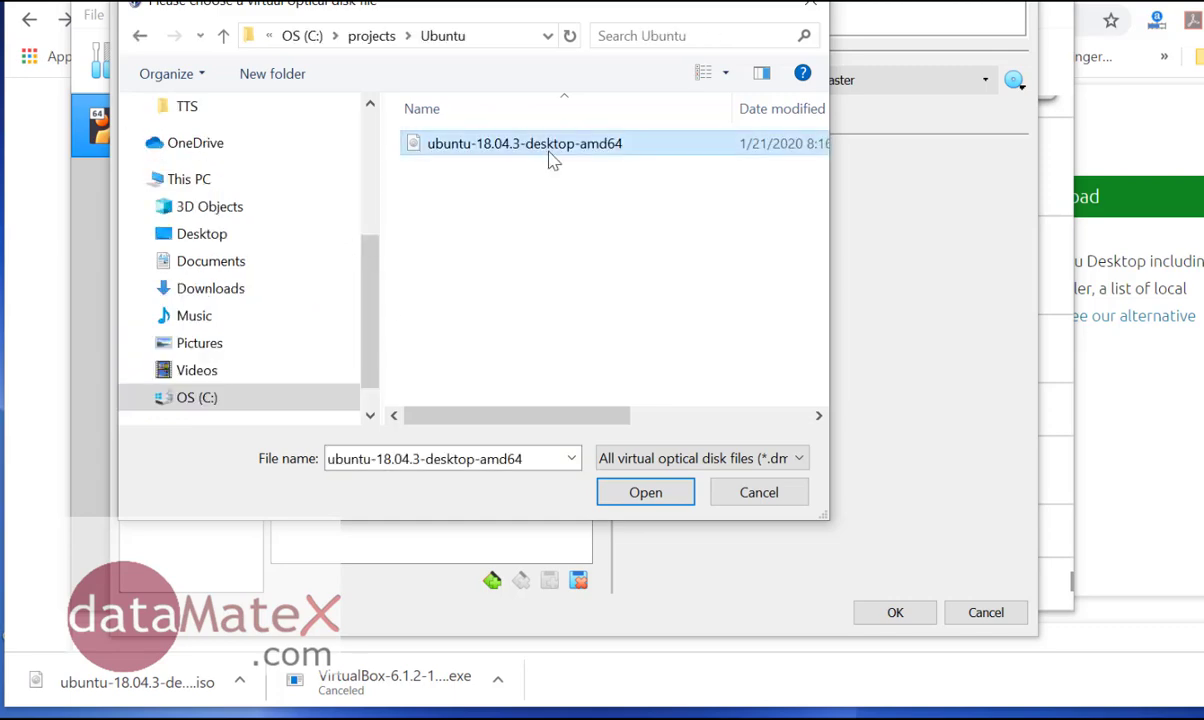
{"action": "left_click", "coordinate": [655, 500]}
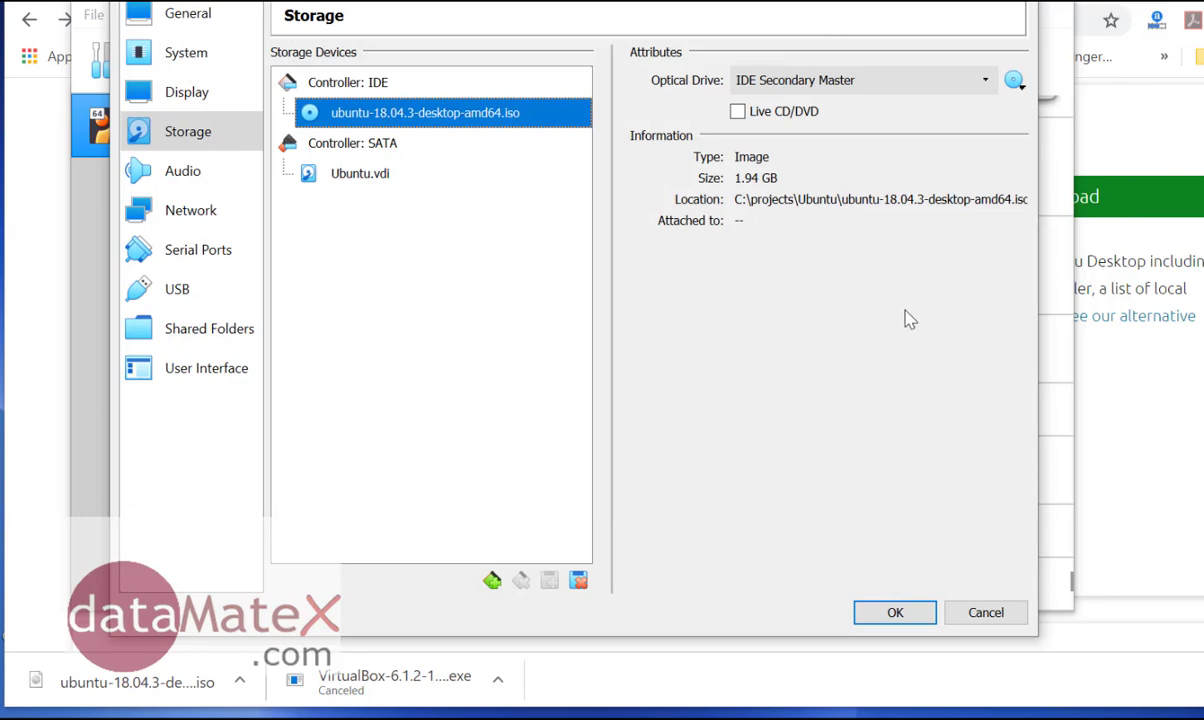
{"action": "left_click", "coordinate": [897, 615]}
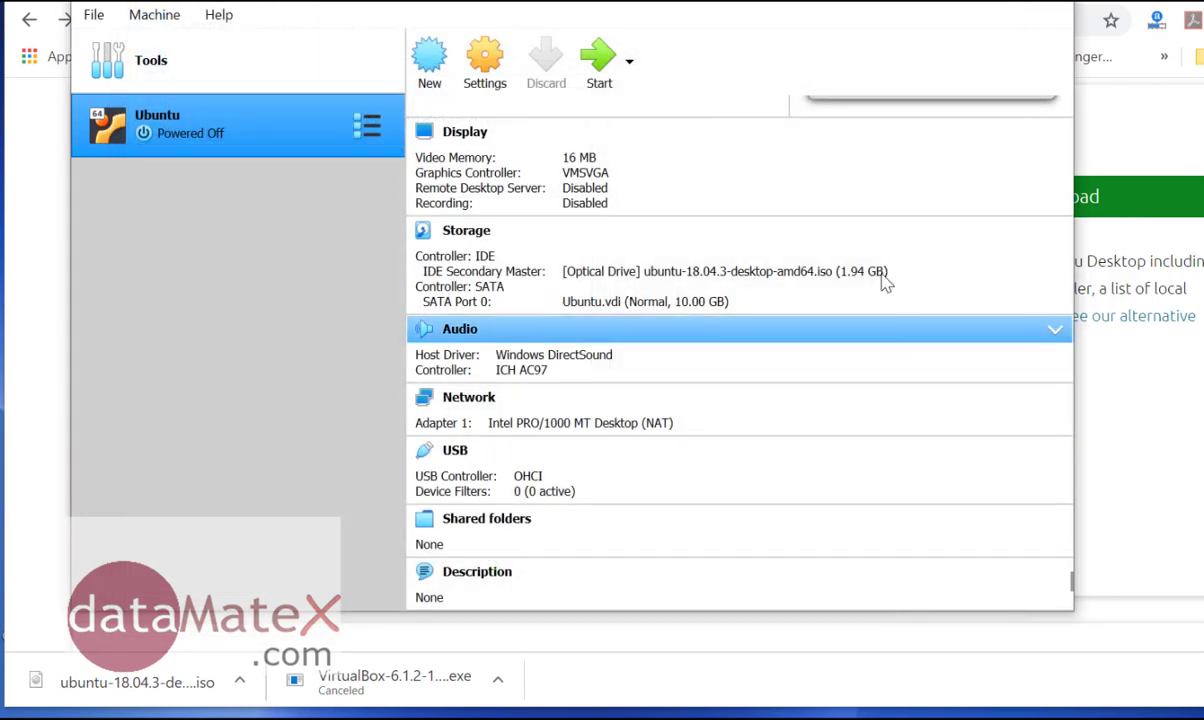
- Start the Ubuntu machine from ubuntu-18.04.3-desktop-amd64.iso and begin installing Ubuntu in English
{"action": "left_click", "coordinate": [598, 72]}
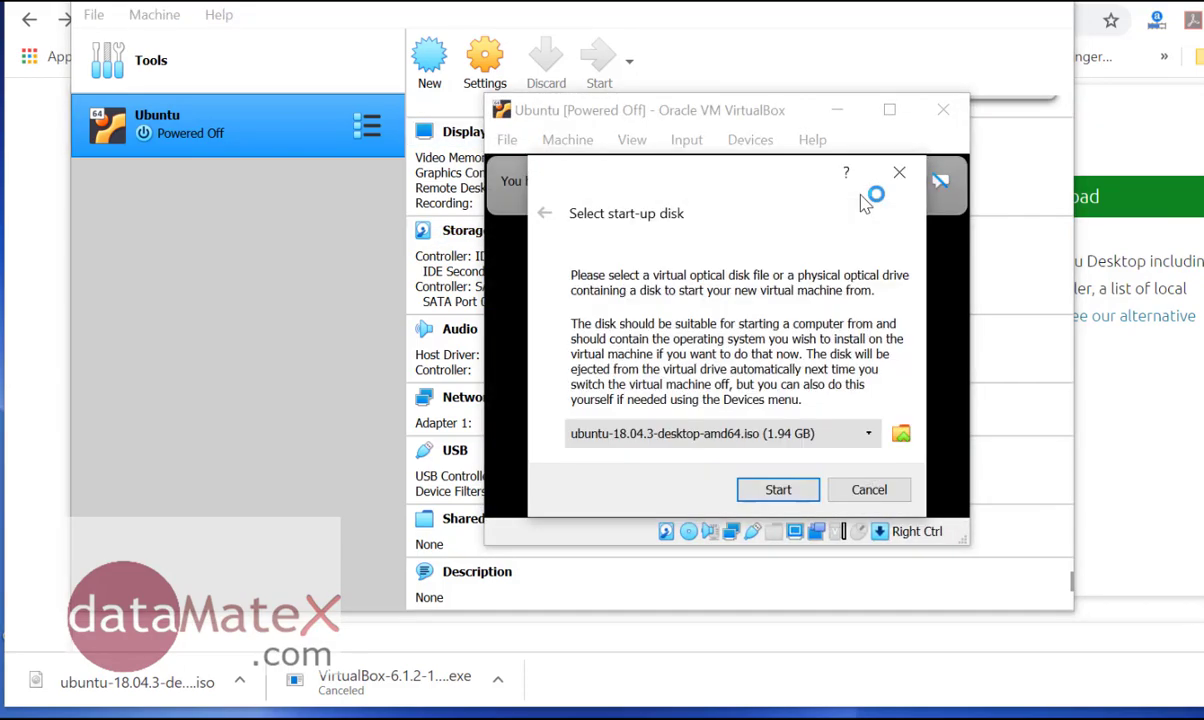
{"action": "left_click", "coordinate": [777, 490]}
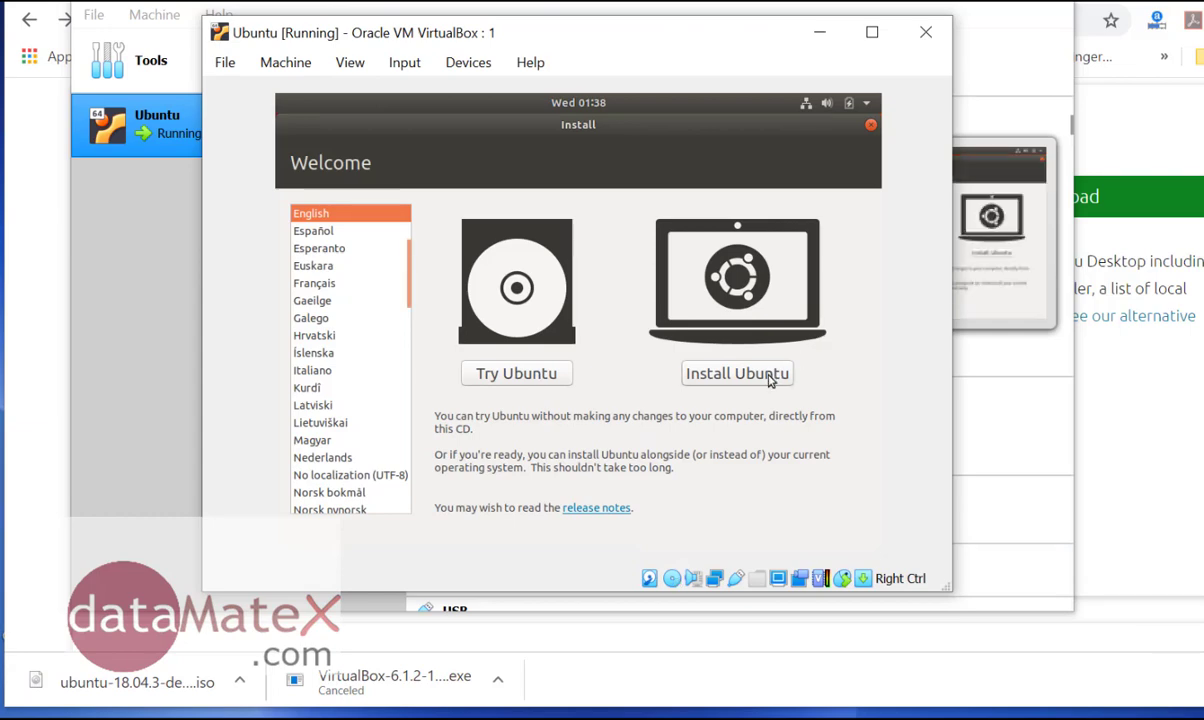
{"action": "left_click", "coordinate": [770, 379]}
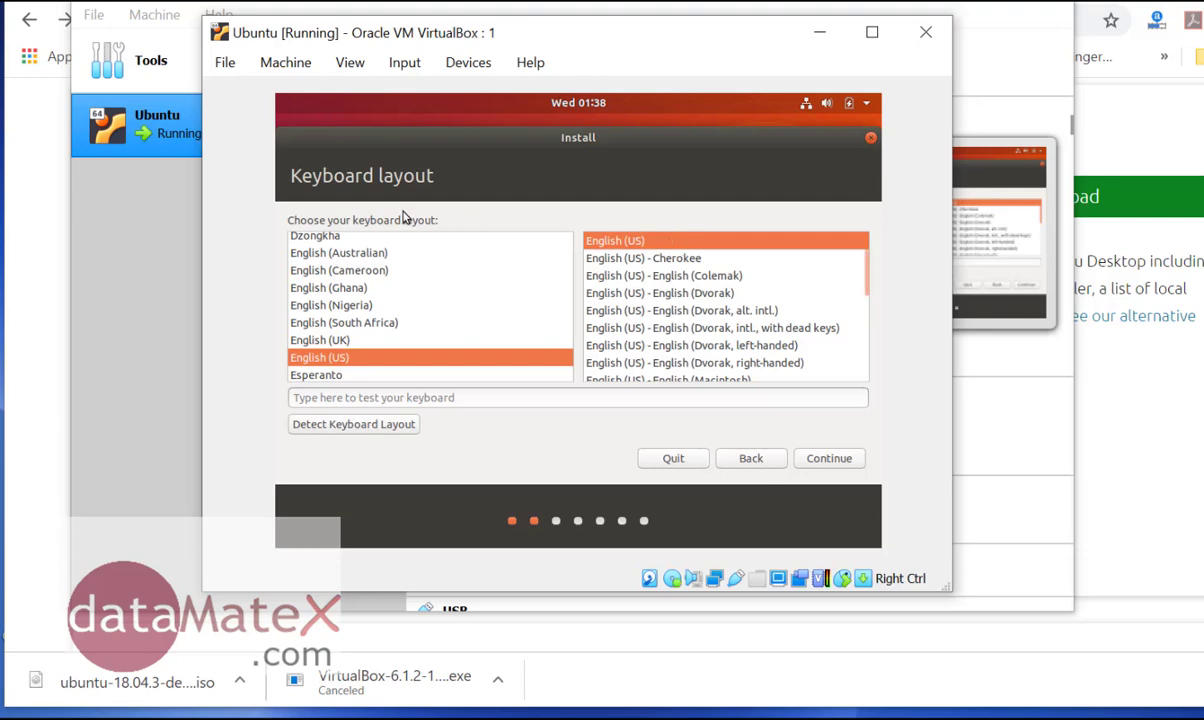
- Accept the English (US) keyboard layout and choose a normal installation without downloading updates during the install
{"action": "left_click", "coordinate": [828, 462]}
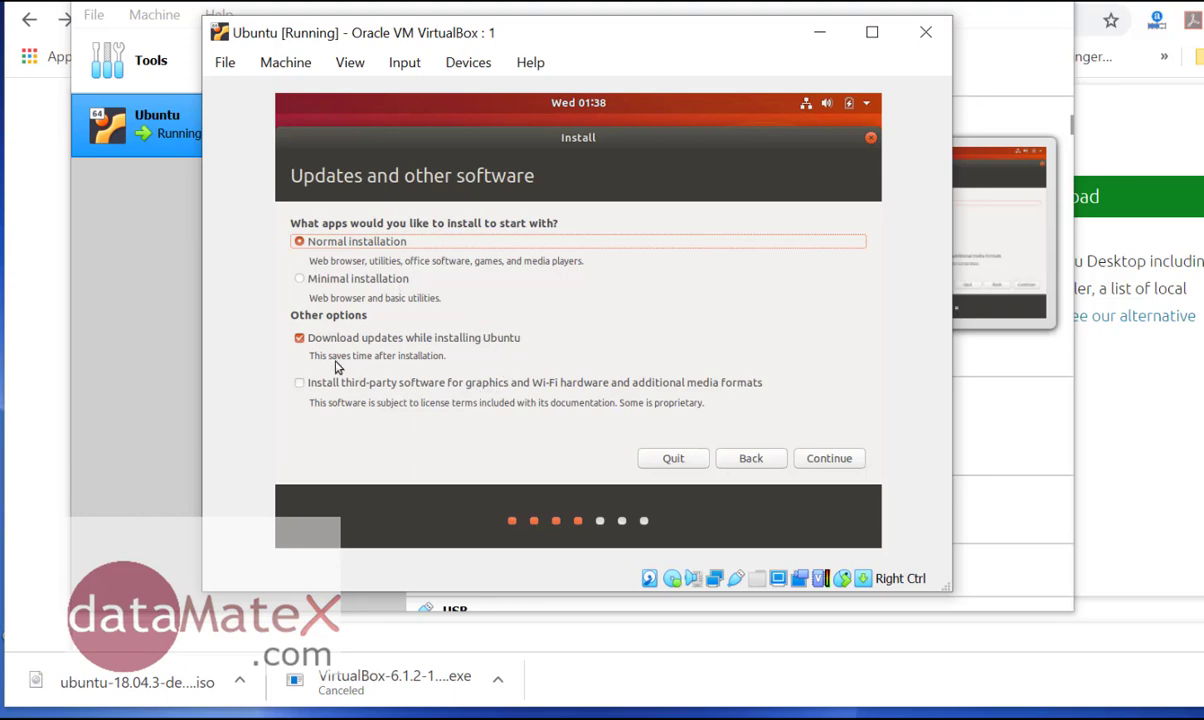
{"action": "left_click", "coordinate": [300, 340]}
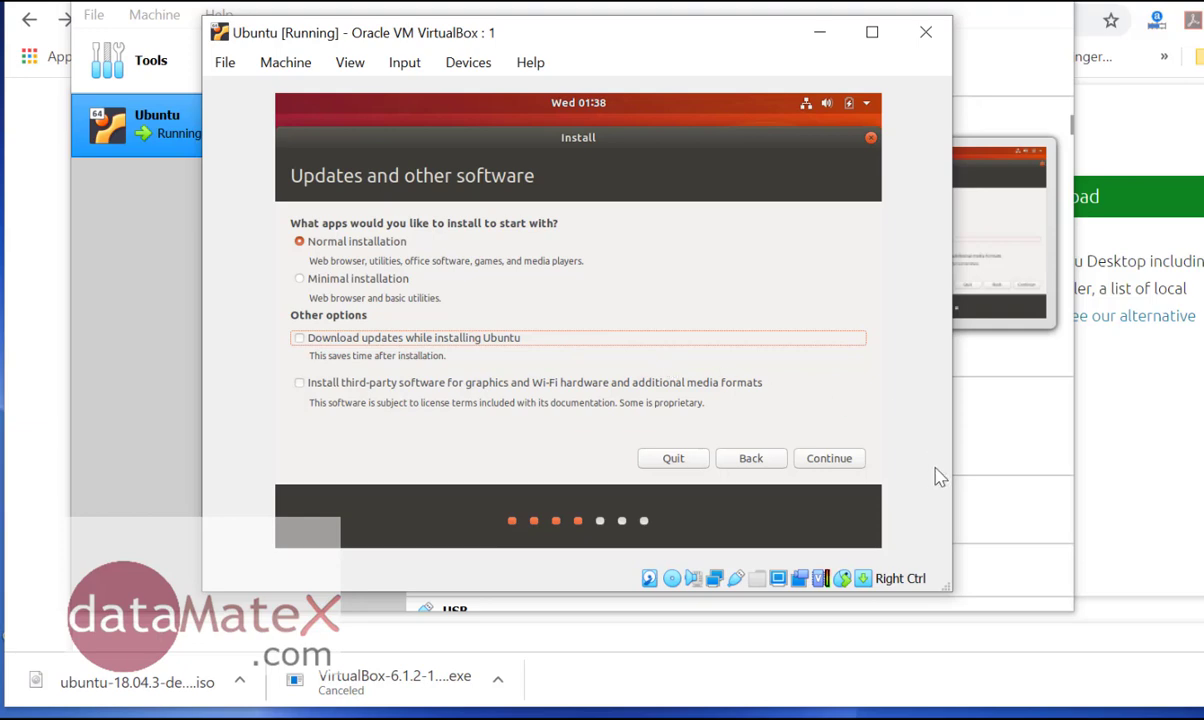
{"action": "left_click", "coordinate": [833, 462]}
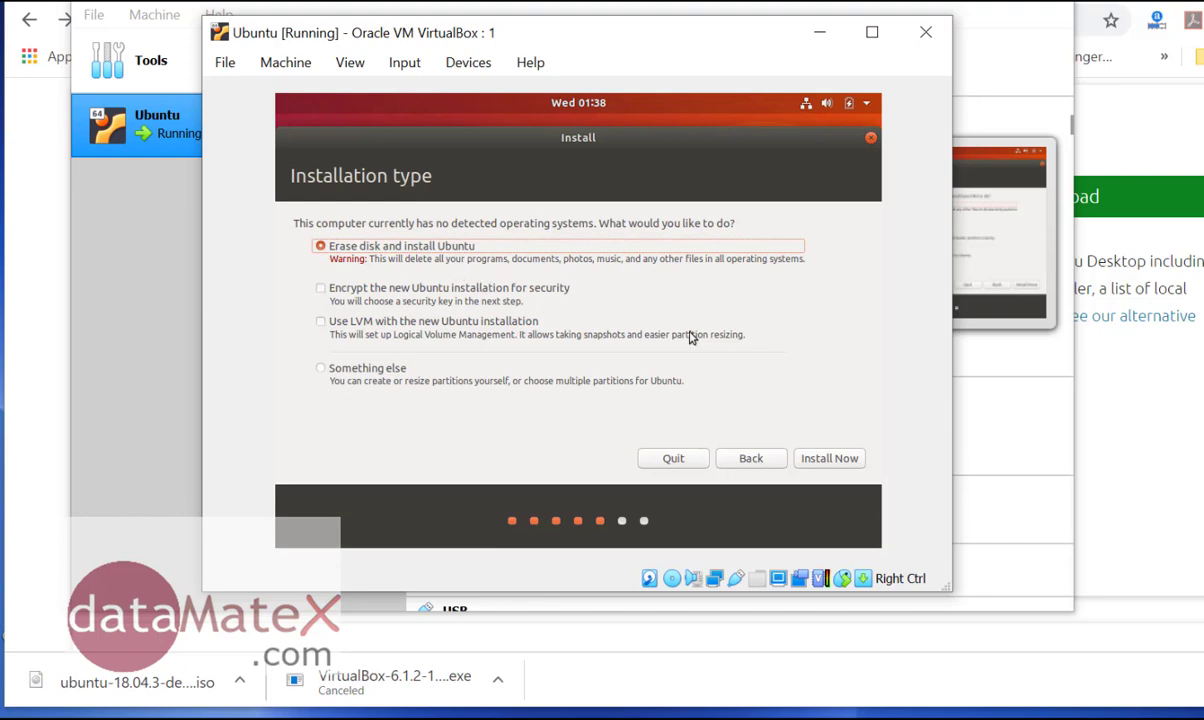
- Install with the option to erase the disk and install Ubuntu, and approve writing the changes to the disks
{"action": "left_click", "coordinate": [827, 460]}
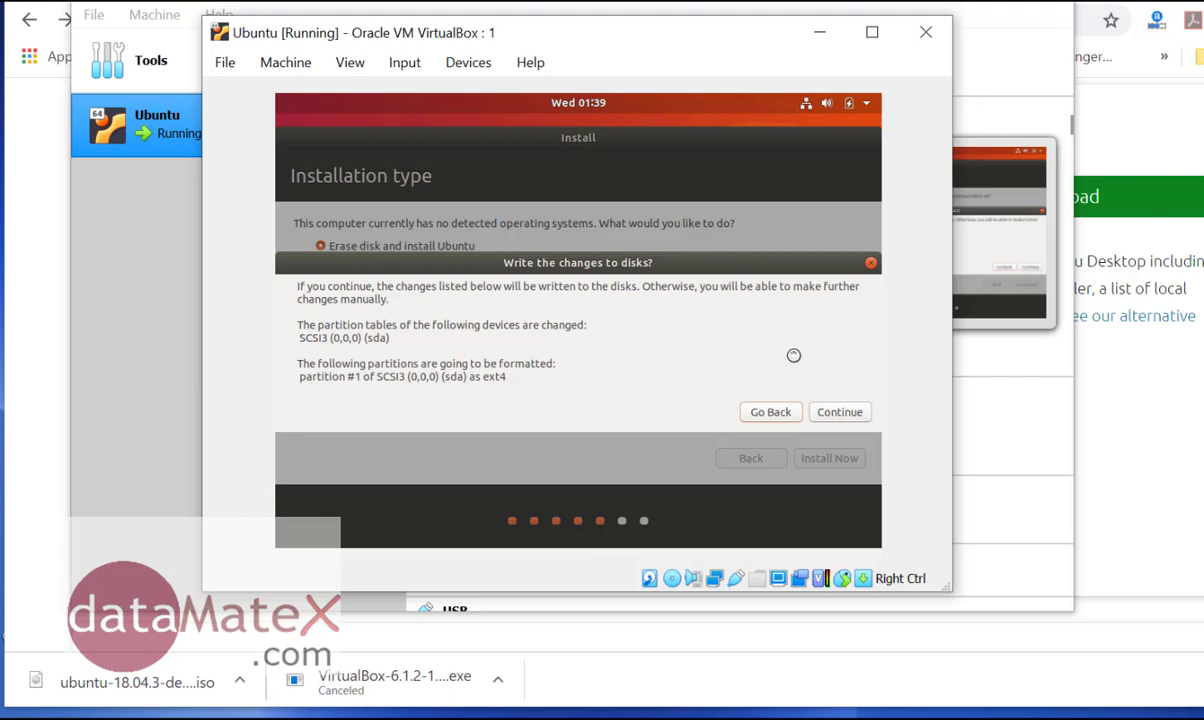
{"action": "left_click", "coordinate": [838, 416]}
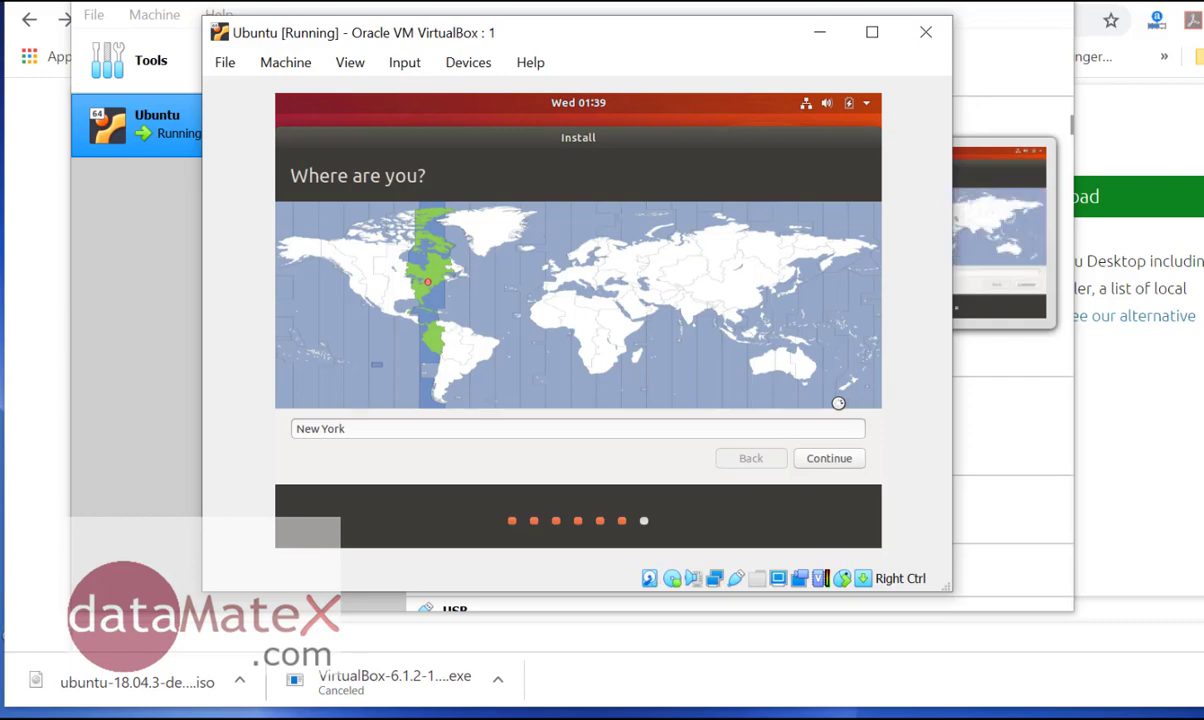
- Accept New York as the location, and fill in the user account's names and password with automatic login
{"action": "left_click", "coordinate": [842, 462]}
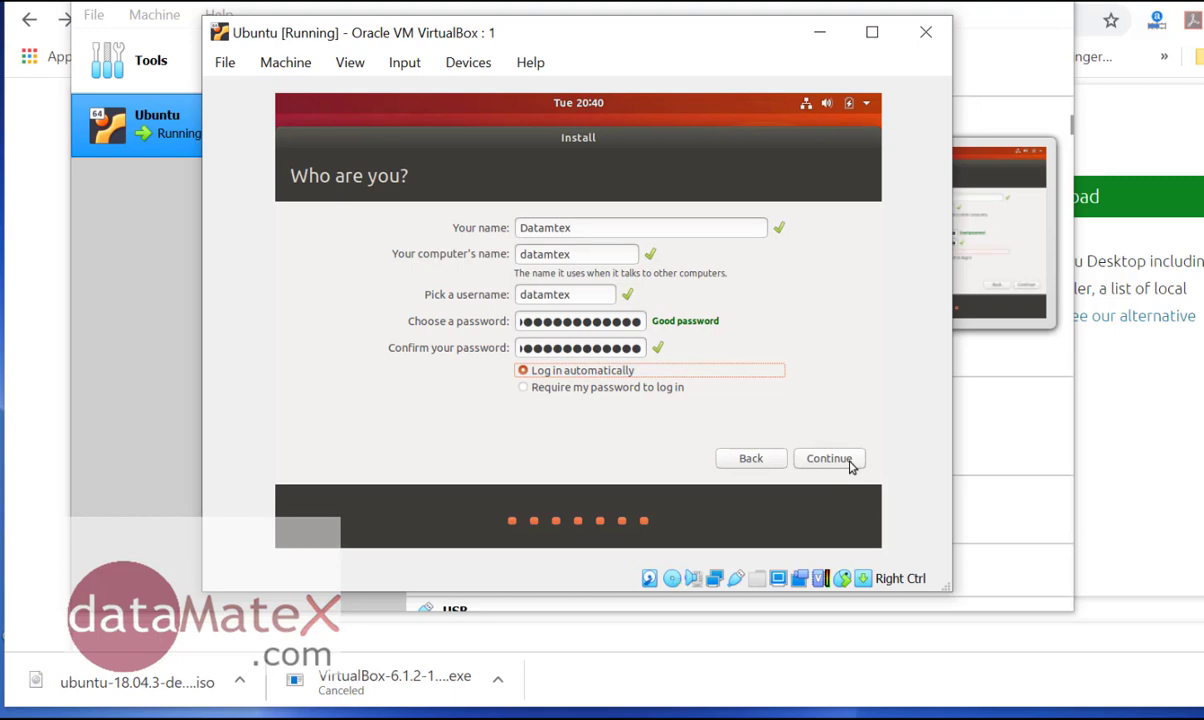
{"action": "left_click", "coordinate": [850, 462]}
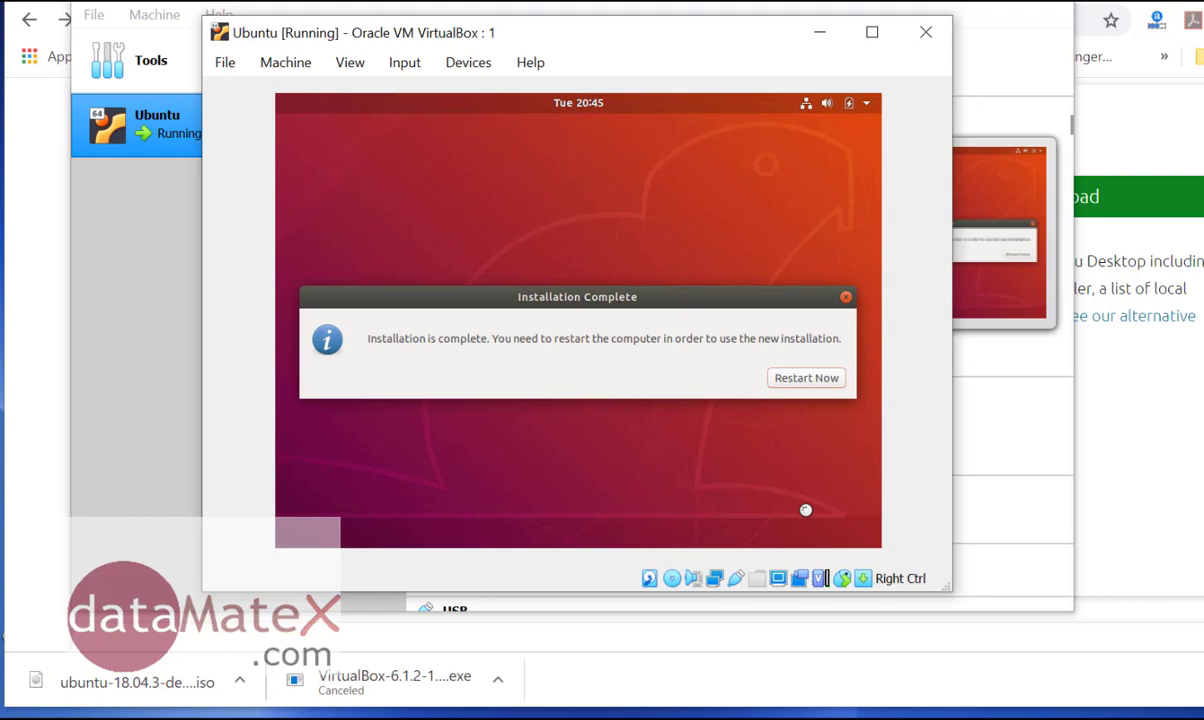
- Restart the virtual machine into the new installation and dismiss the mouse pointer integration message
{"action": "left_click", "coordinate": [806, 381]}
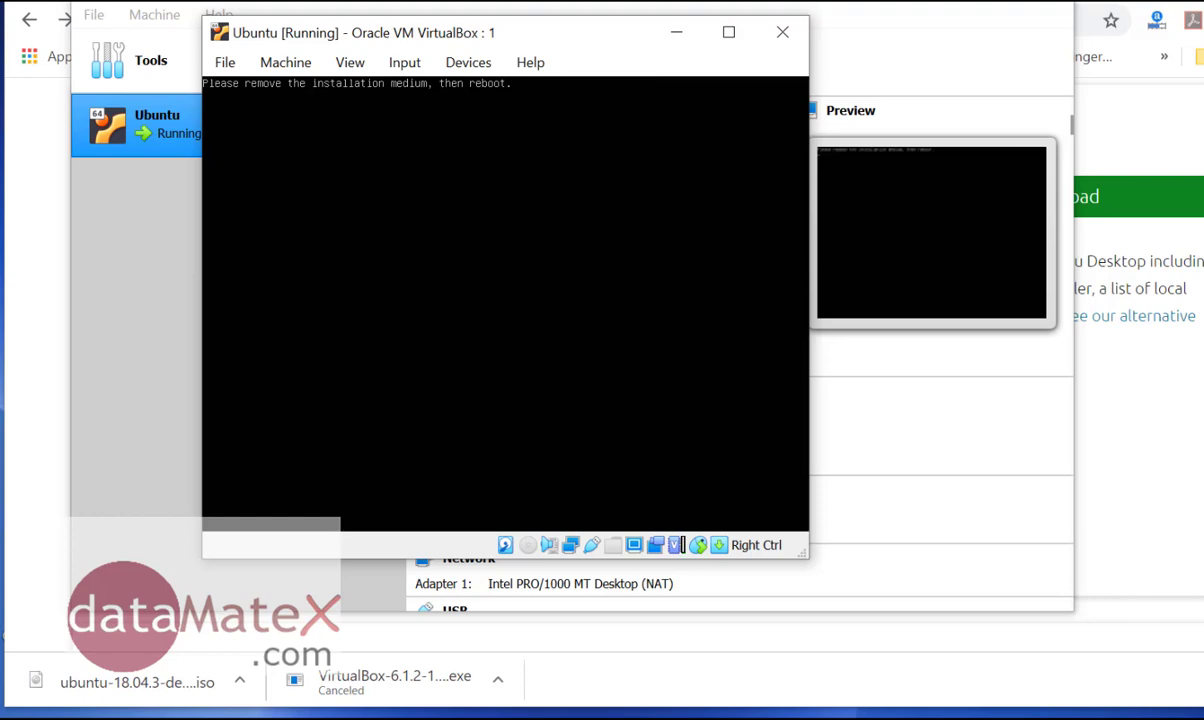
{"action": "key", "text": "Return"}
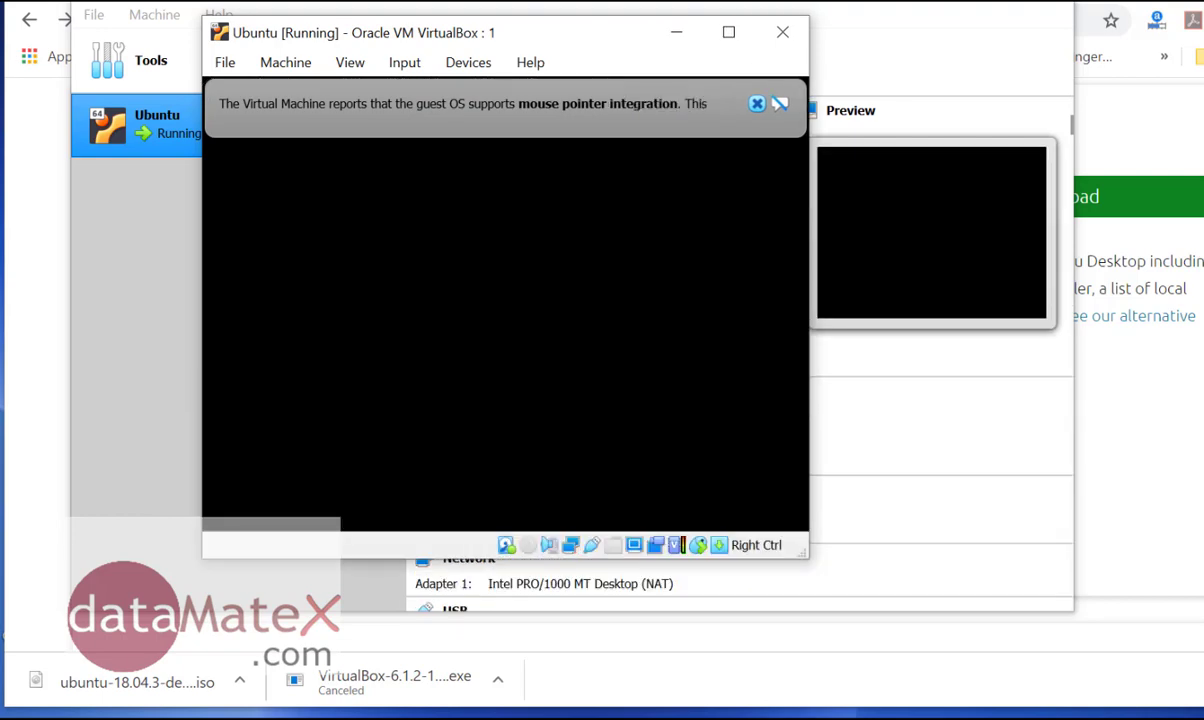
{"action": "left_click", "coordinate": [757, 104]}
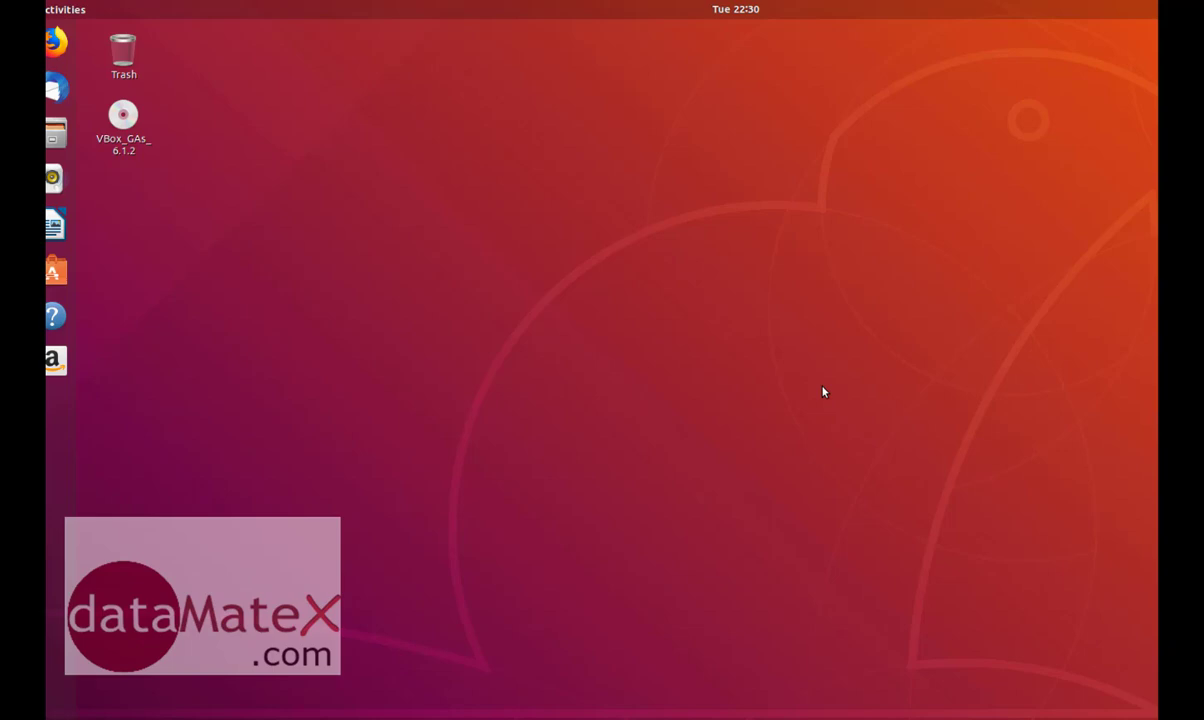
{"action": "key", "text": "ctrl+f"}
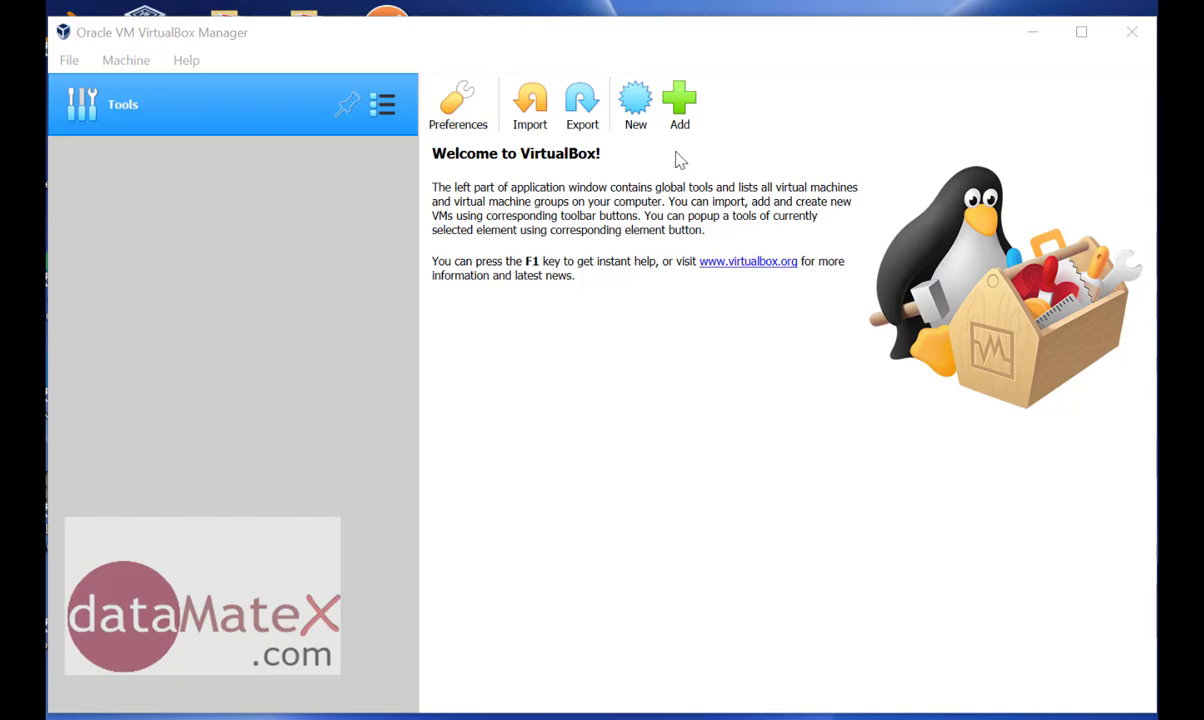
{"action": "left_click", "coordinate": [682, 104]}
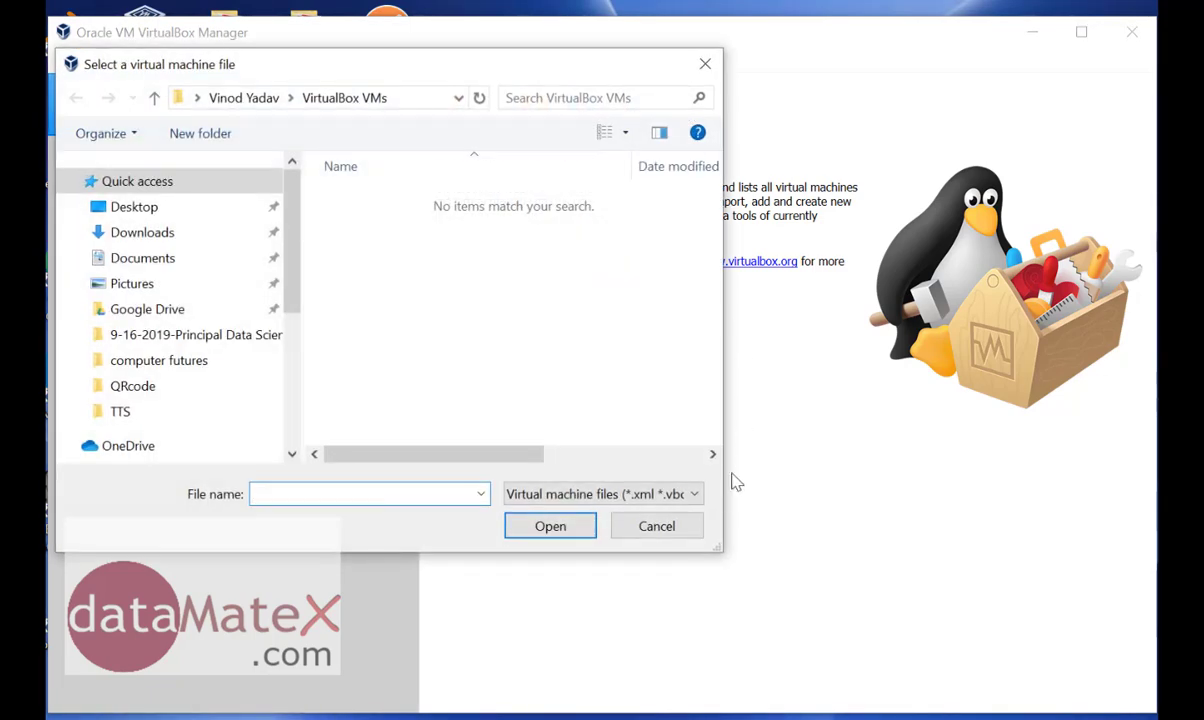
{"action": "left_click", "coordinate": [667, 530]}
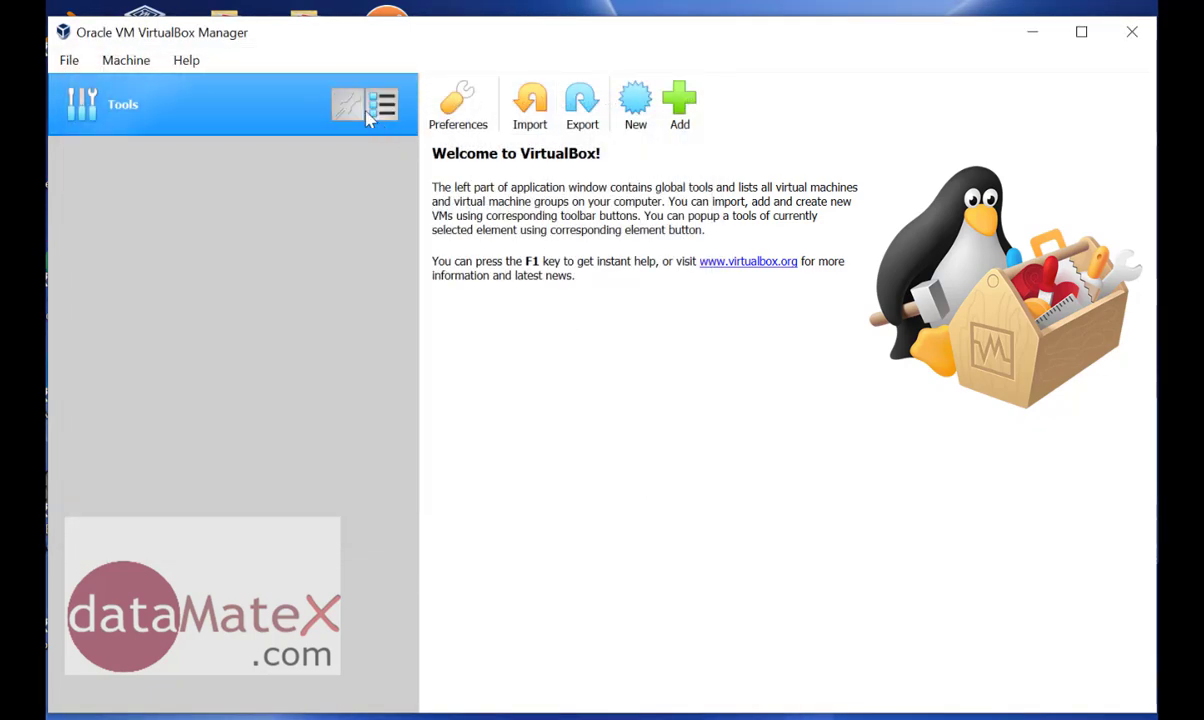
- Start a new virtual machine named Redhat with type Linux and version Red Hat (64-bit)
{"action": "left_click", "coordinate": [630, 124]}
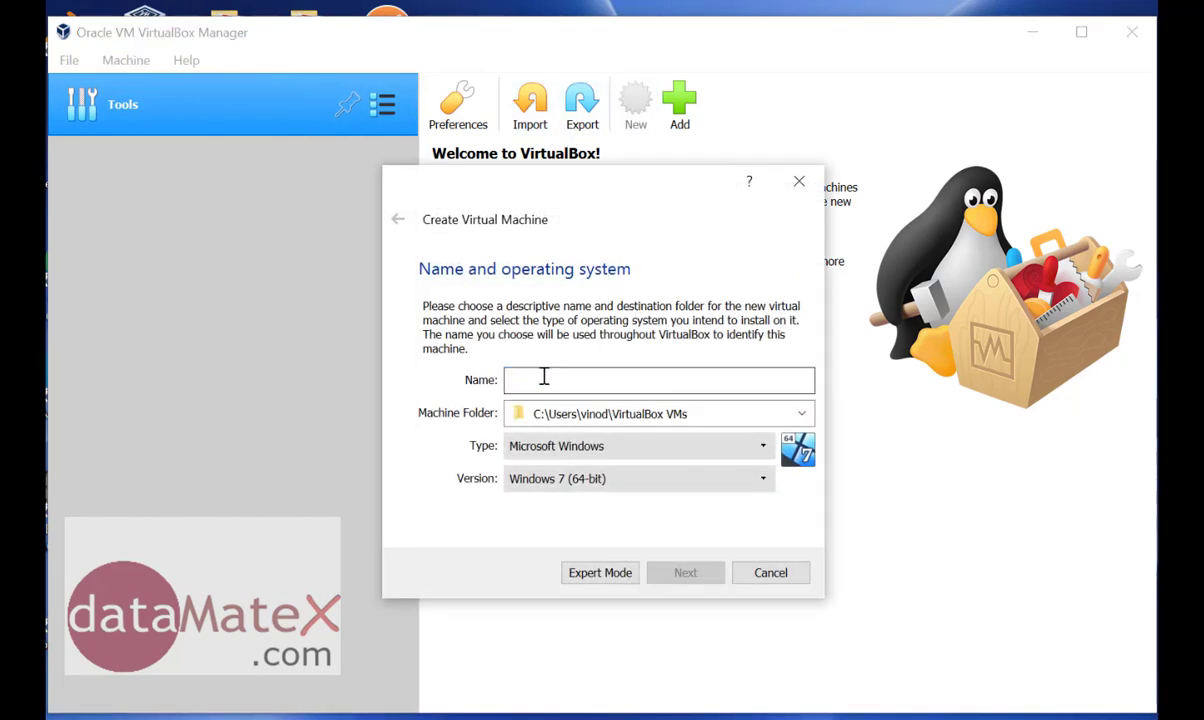
{"action": "type", "text": "Red"}
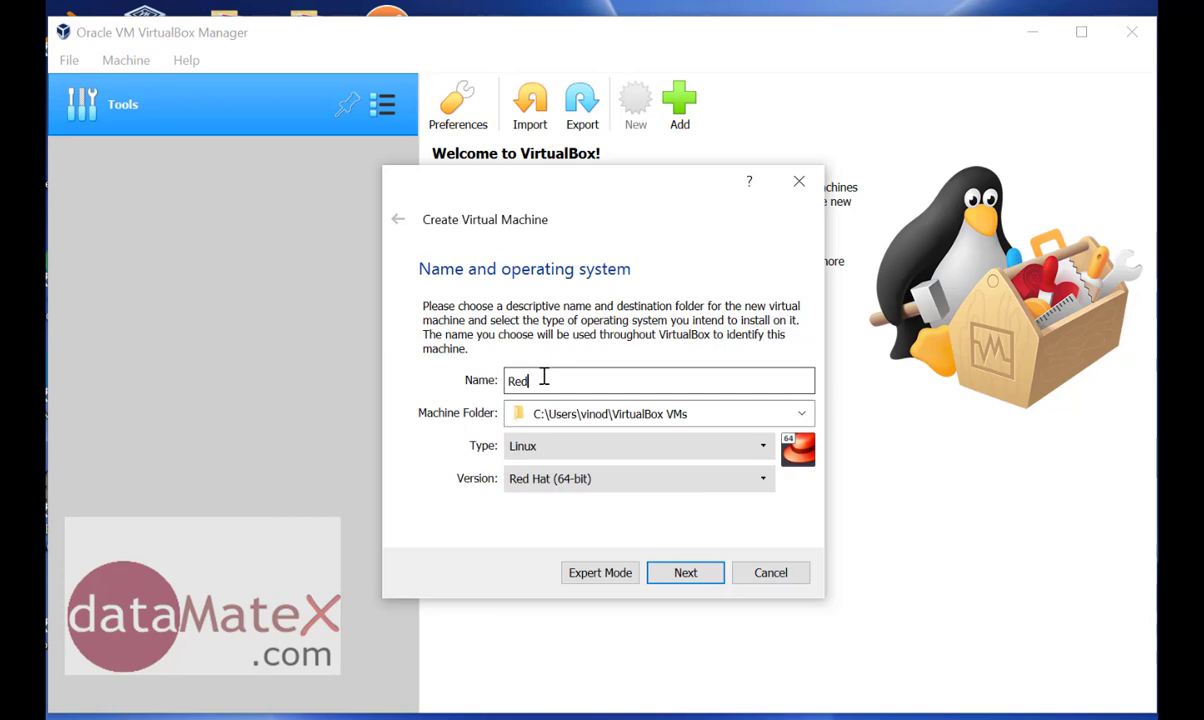
{"action": "type", "text": "hat"}
{"action": "left_click", "coordinate": [688, 580]}
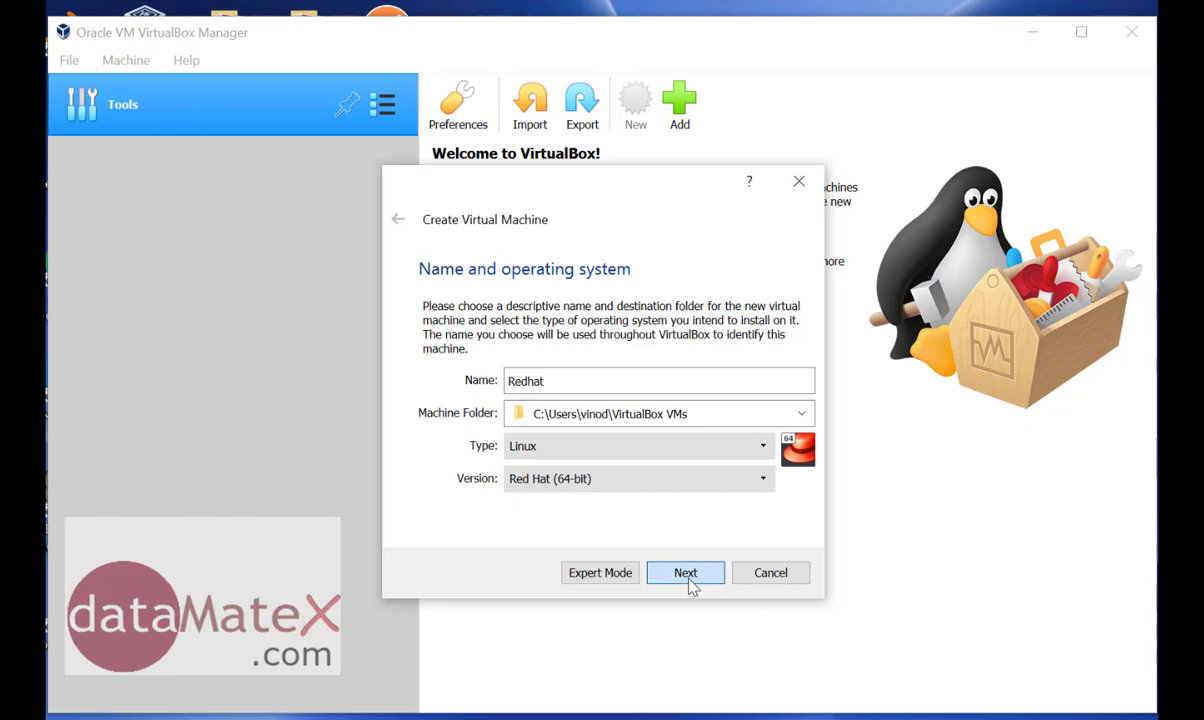
{"action": "left_click", "coordinate": [688, 580]}
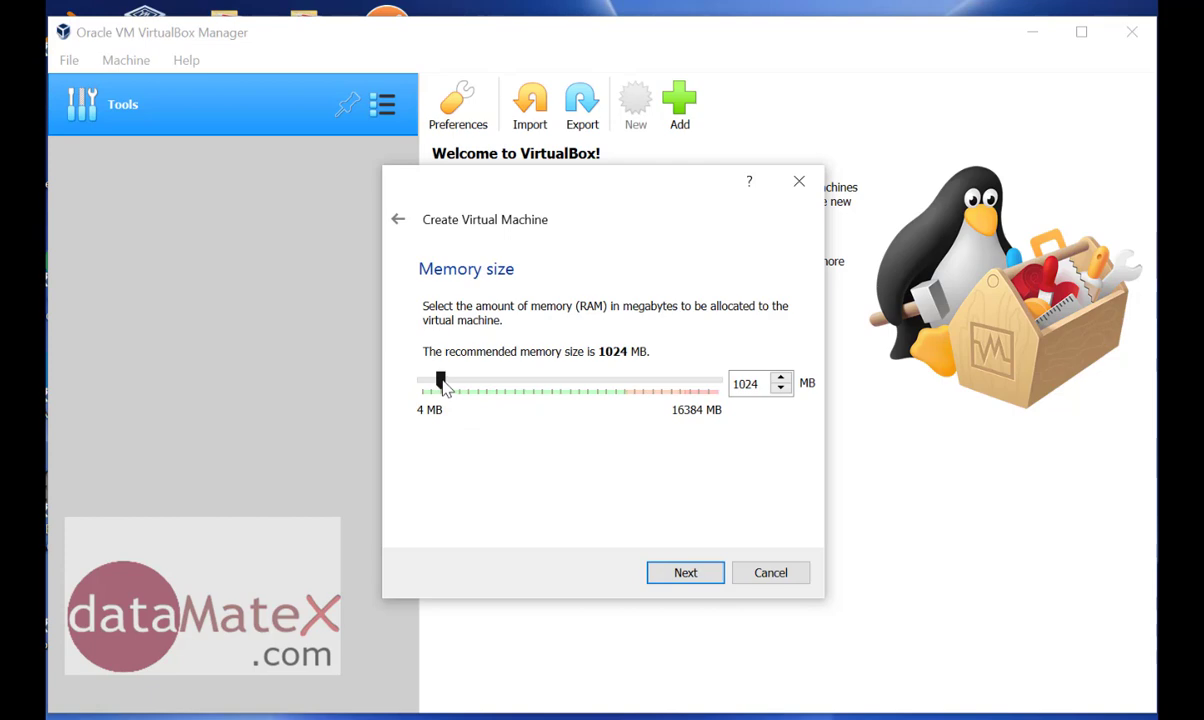
- Allocate 4096 MB of memory to the new Redhat machine
{"action": "left_click_drag", "start_coordinate": [441, 383], "coordinate": [509, 390]}
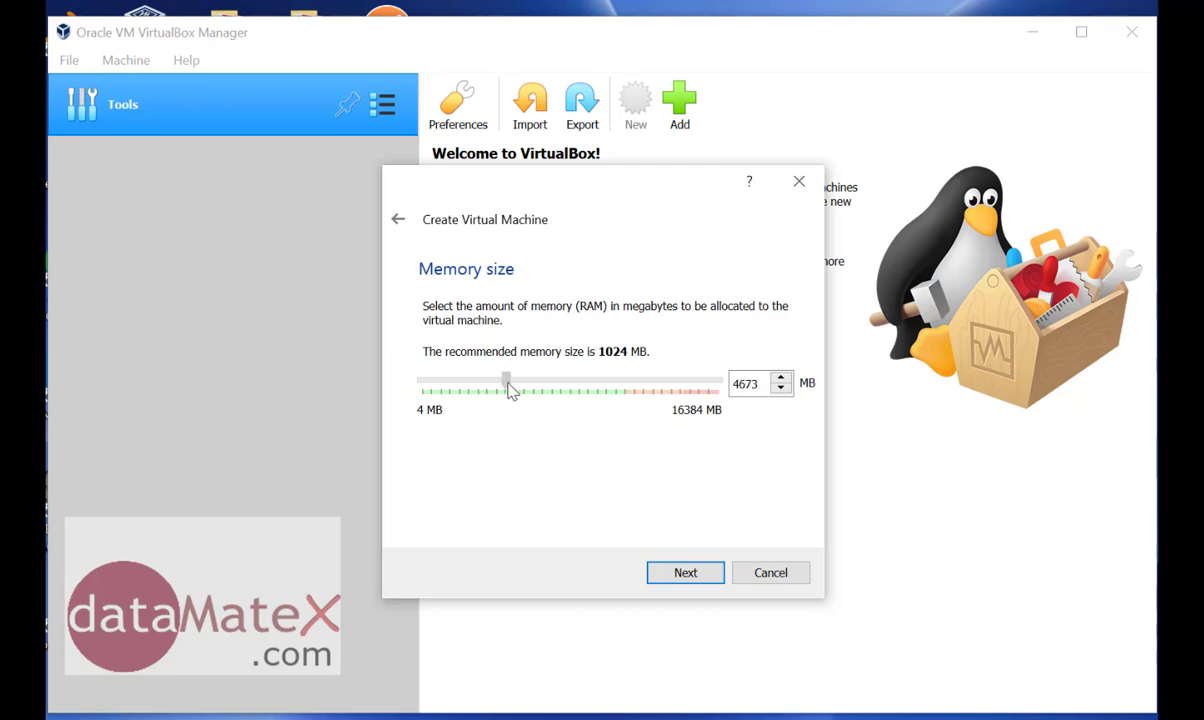
{"action": "left_click_drag", "start_coordinate": [509, 390], "coordinate": [506, 392]}
{"action": "left_click", "coordinate": [685, 572]}
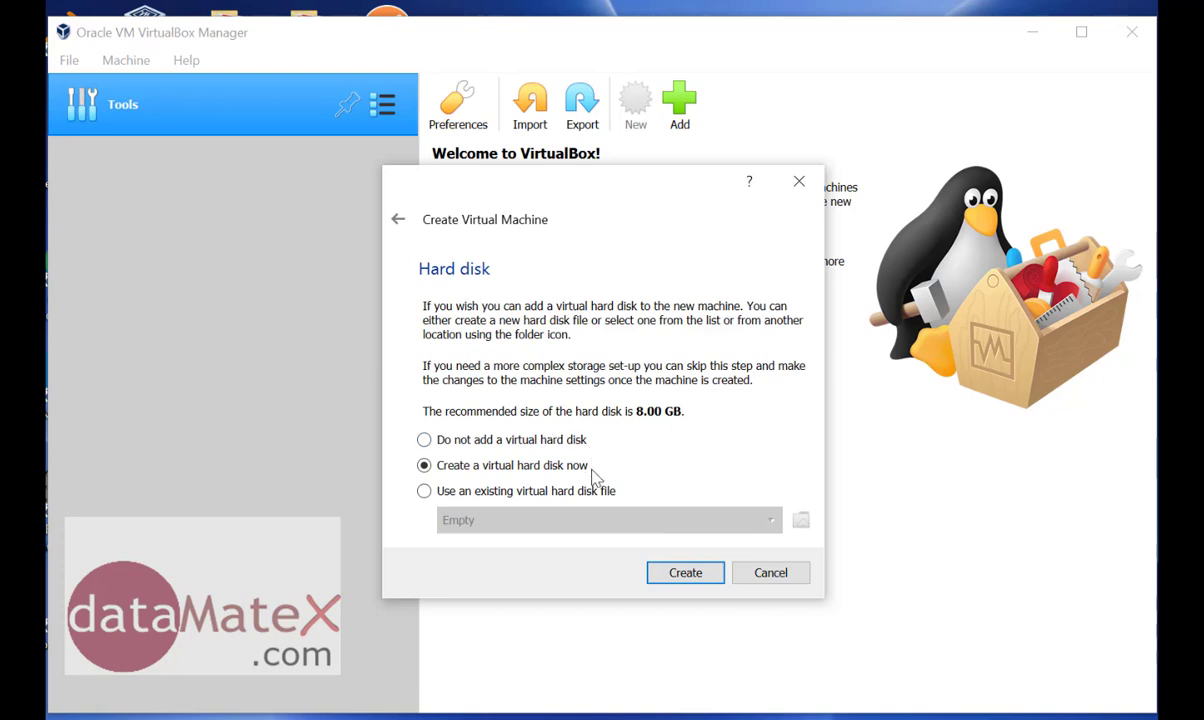
- Create a dynamically allocated VDI virtual hard disk of 12.00 GB for the Redhat machine
{"action": "left_click", "coordinate": [686, 577]}
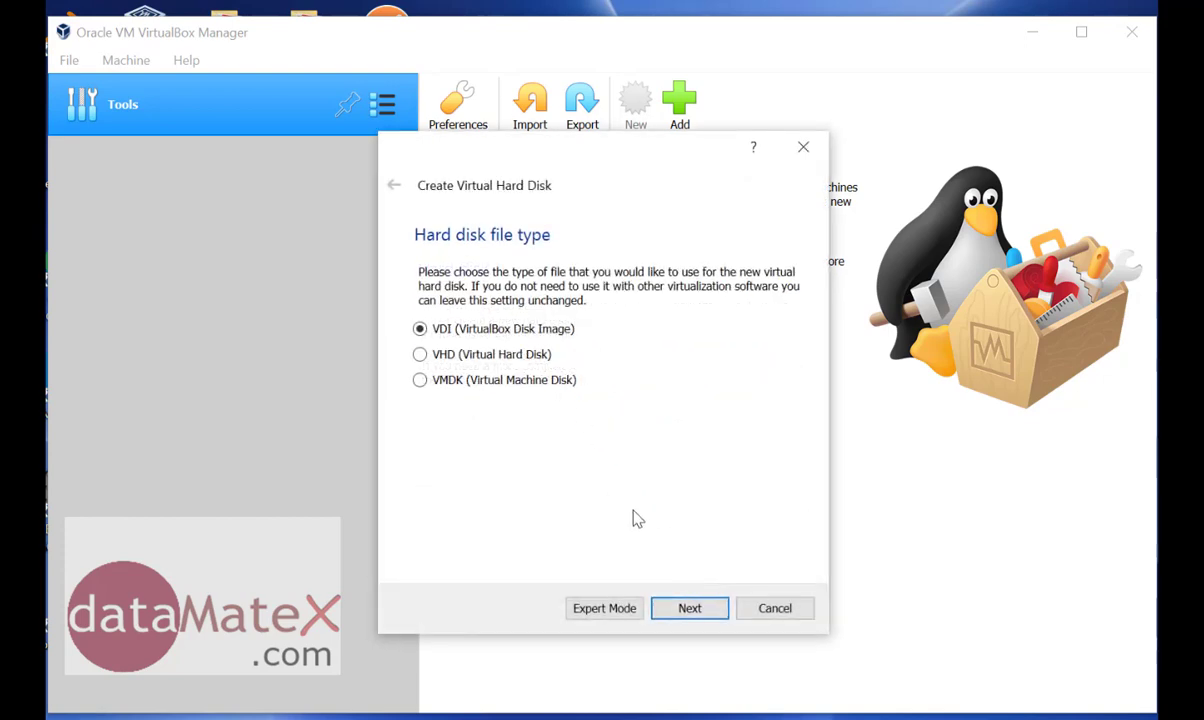
{"action": "left_click", "coordinate": [695, 614]}
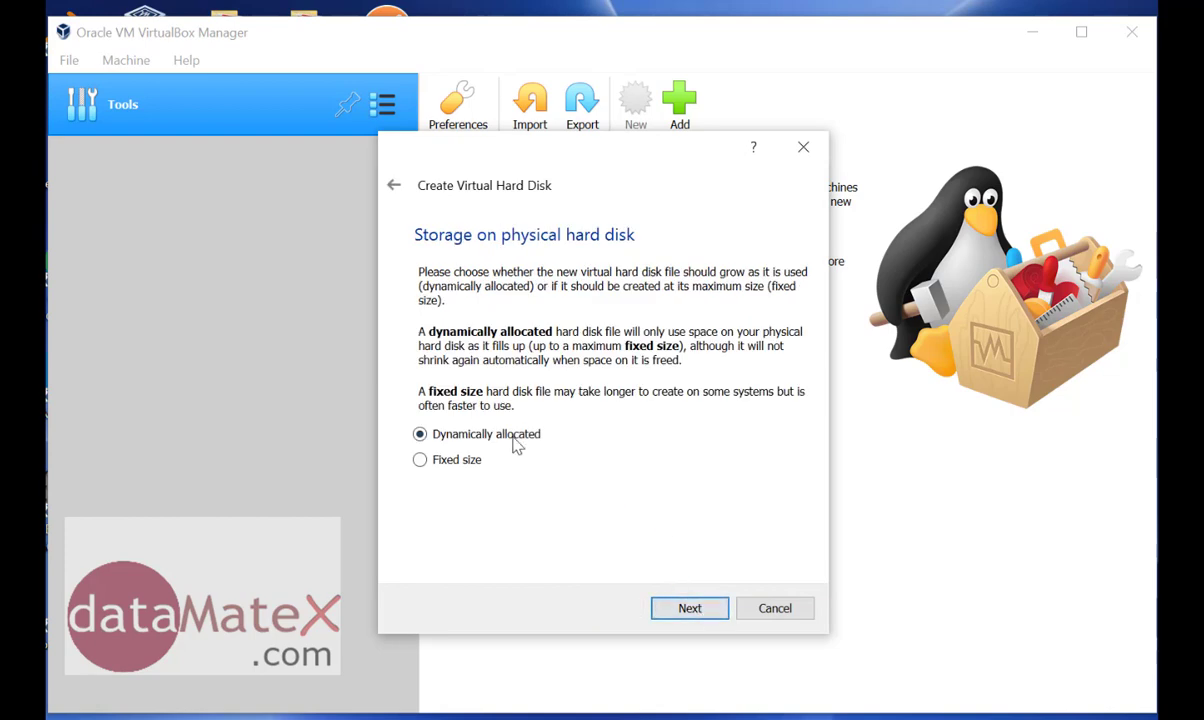
{"action": "left_click", "coordinate": [700, 619]}
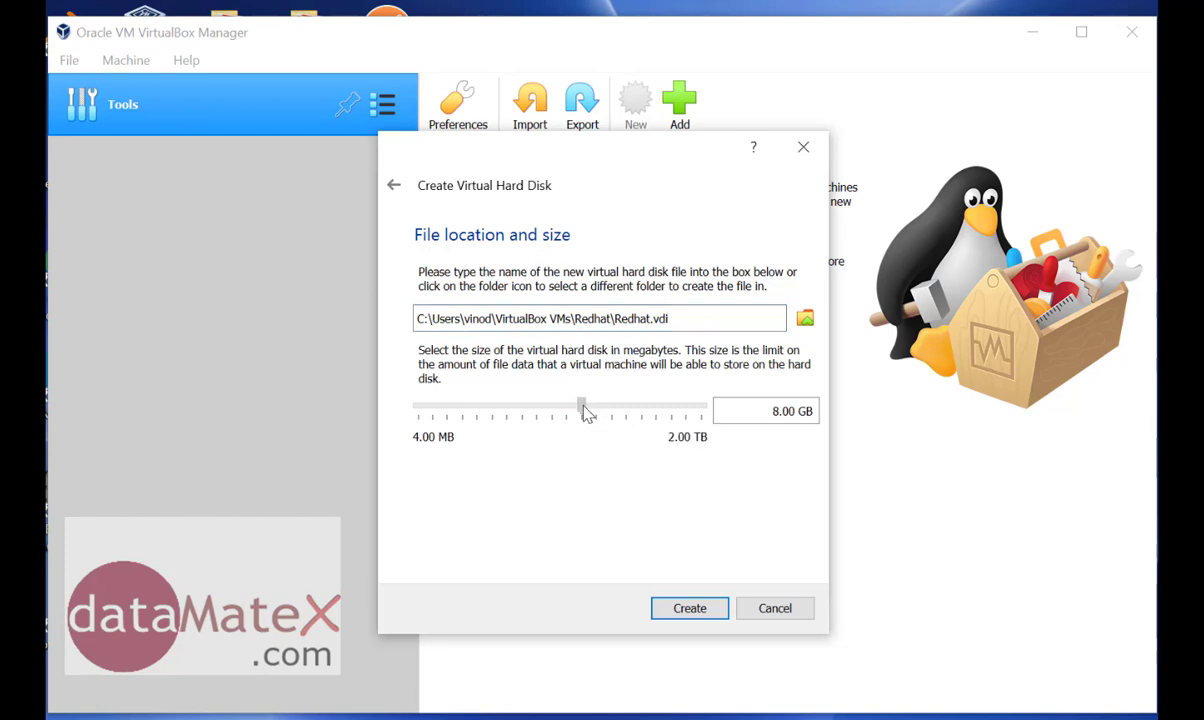
{"action": "left_click_drag", "start_coordinate": [586, 412], "coordinate": [590, 410]}
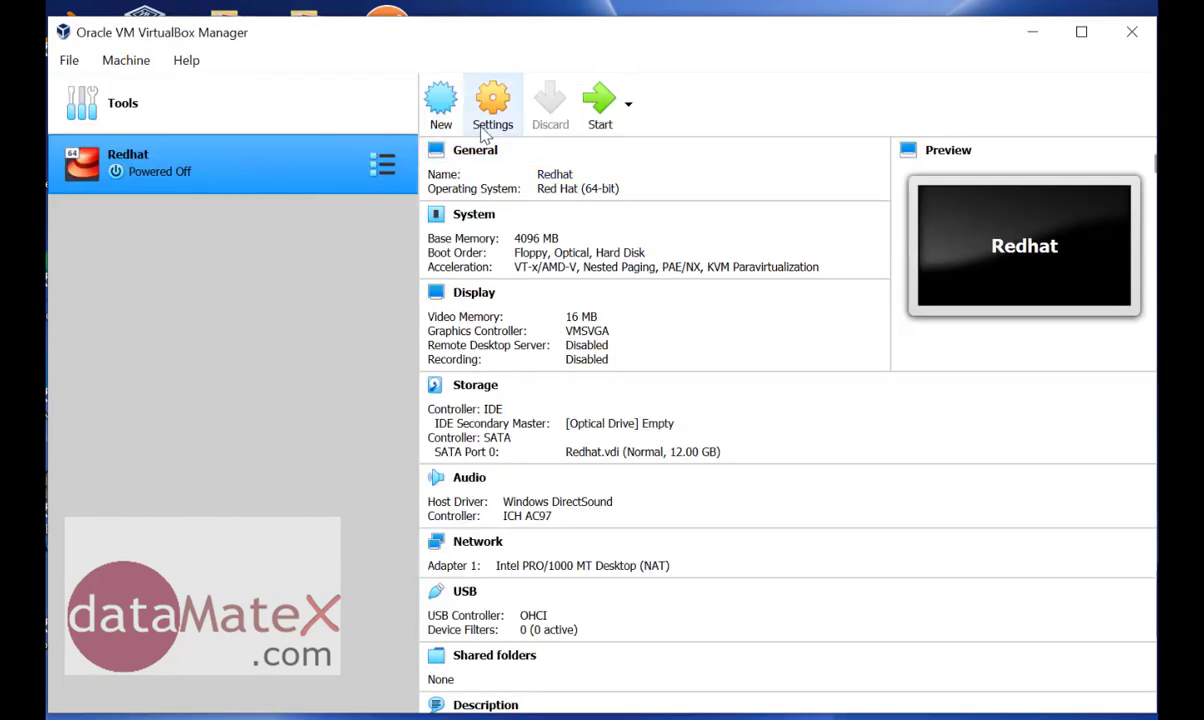
- Set both the shared clipboard and drag'n'drop to Bidirectional in the Redhat machine's general settings
{"action": "left_click", "coordinate": [492, 116]}
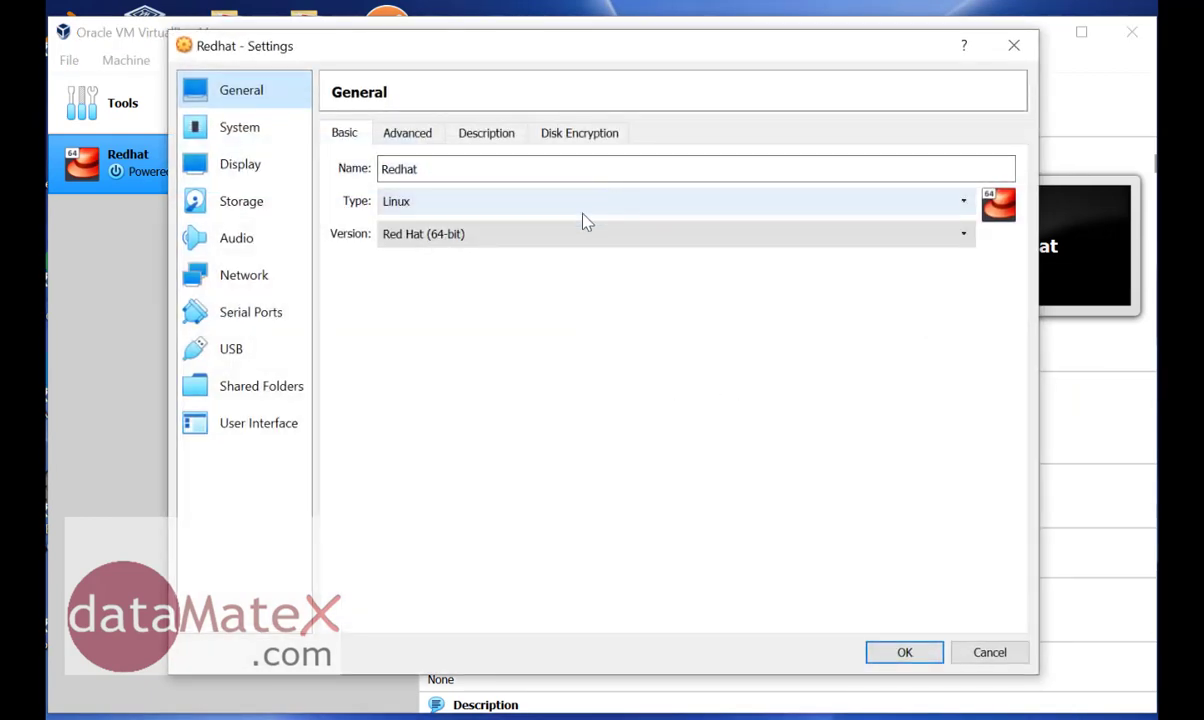
{"action": "left_click", "coordinate": [381, 134]}
{"action": "left_click", "coordinate": [462, 201]}
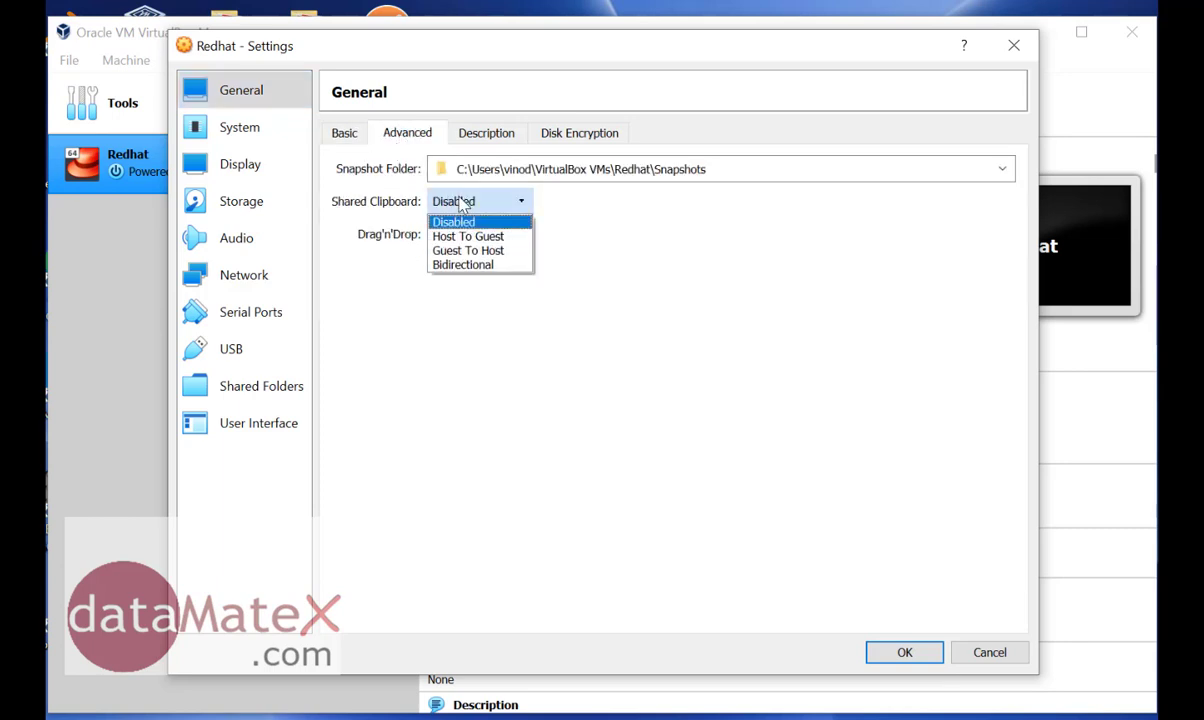
{"action": "left_click", "coordinate": [459, 265]}
{"action": "left_click", "coordinate": [457, 236]}
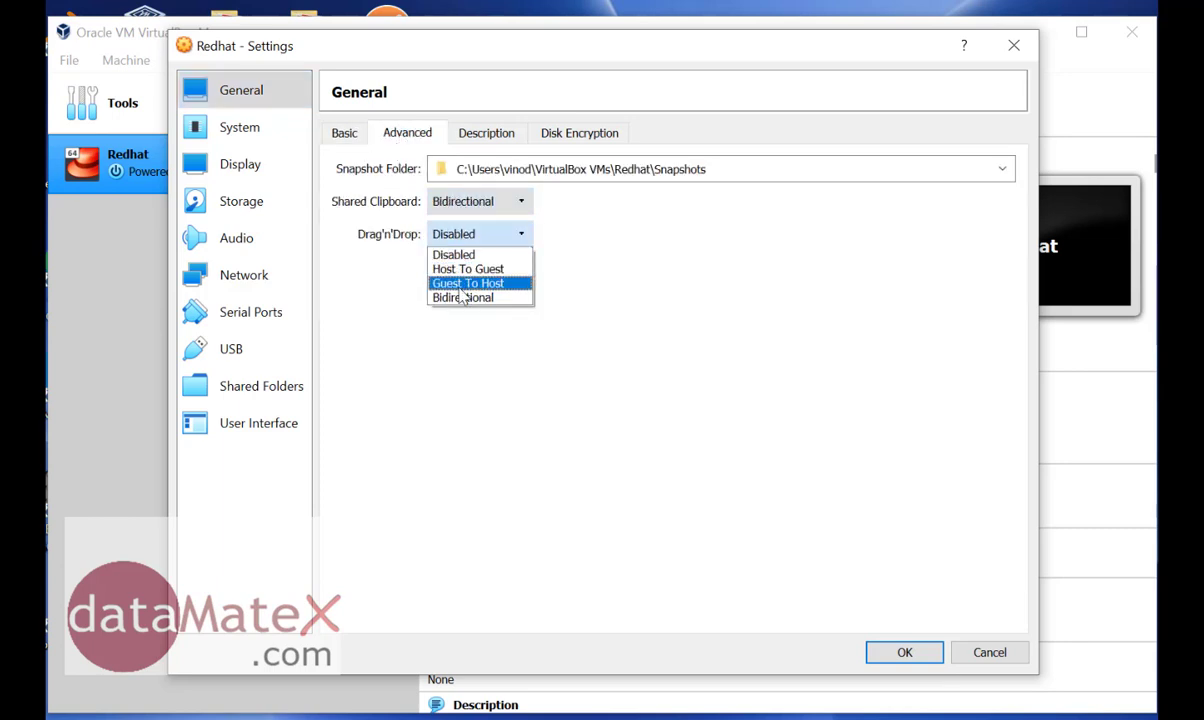
{"action": "left_click", "coordinate": [462, 297]}
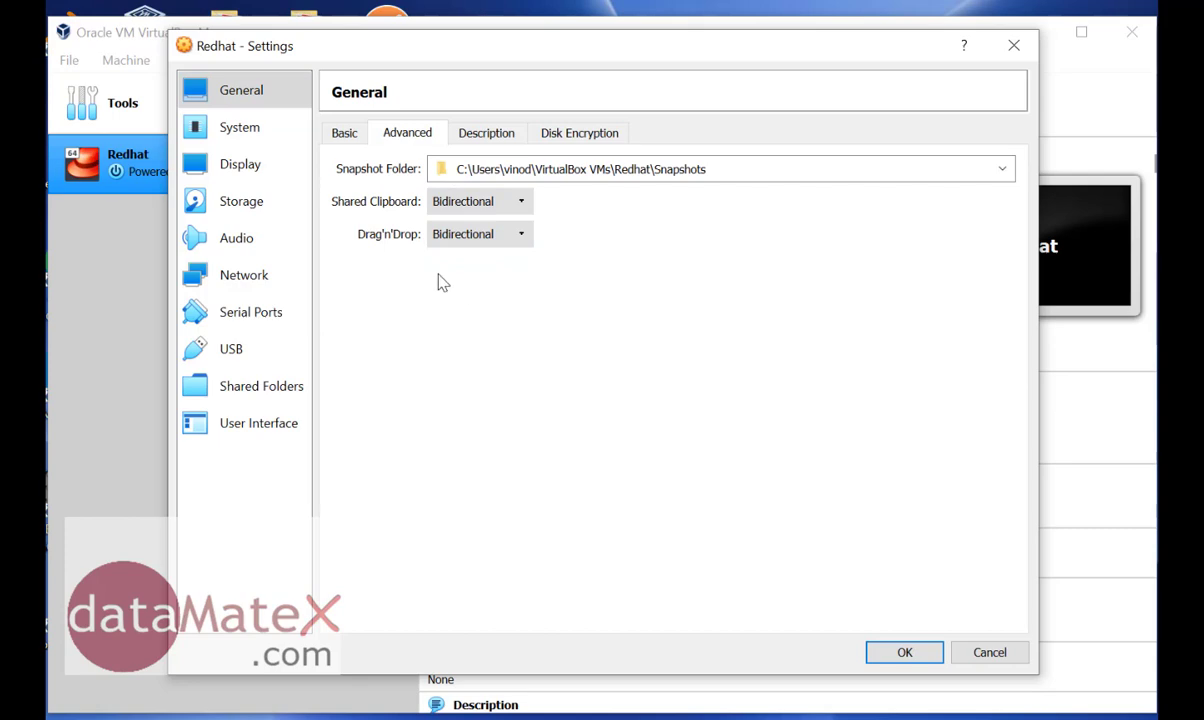
- Open the Redhat machine's storage settings and select the empty optical drive on the IDE controller
{"action": "left_click", "coordinate": [490, 140]}
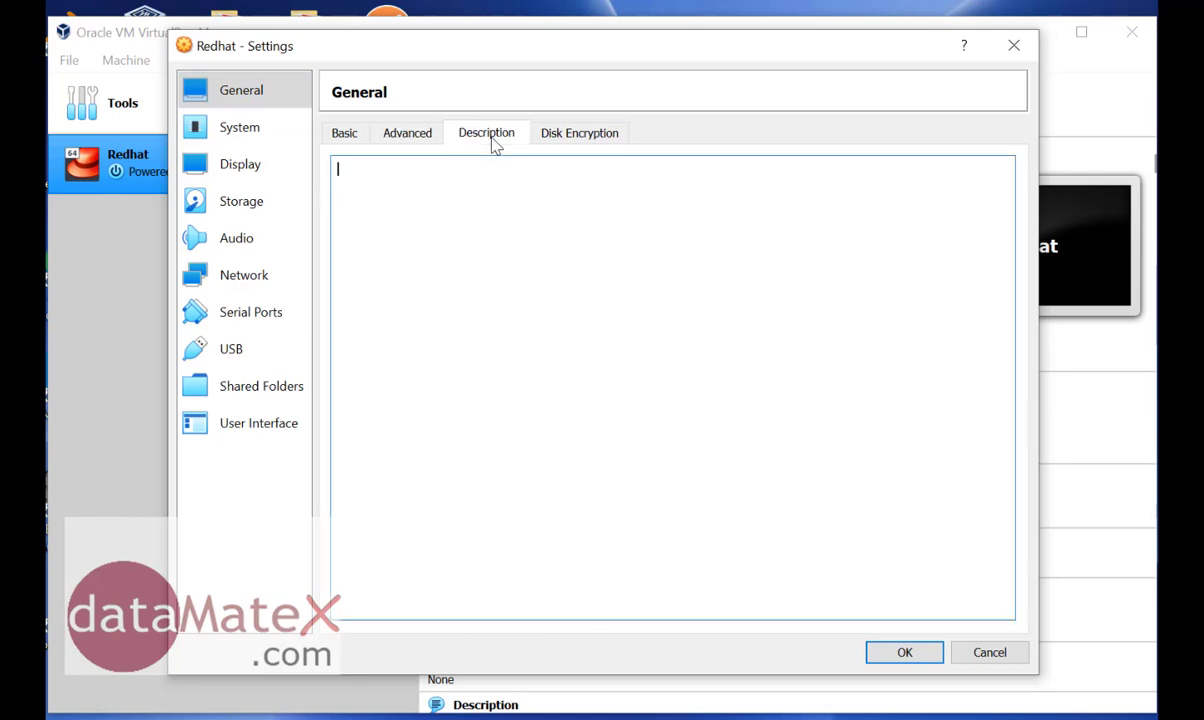
{"action": "left_click", "coordinate": [255, 165]}
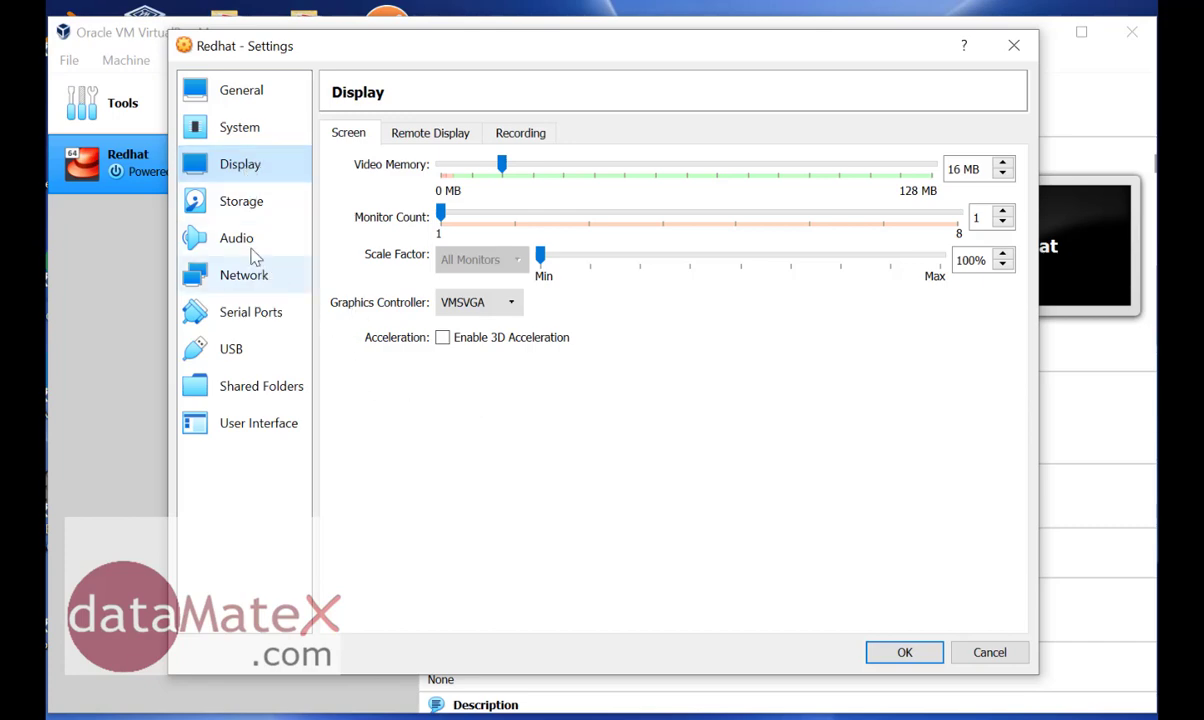
{"action": "left_click", "coordinate": [238, 212]}
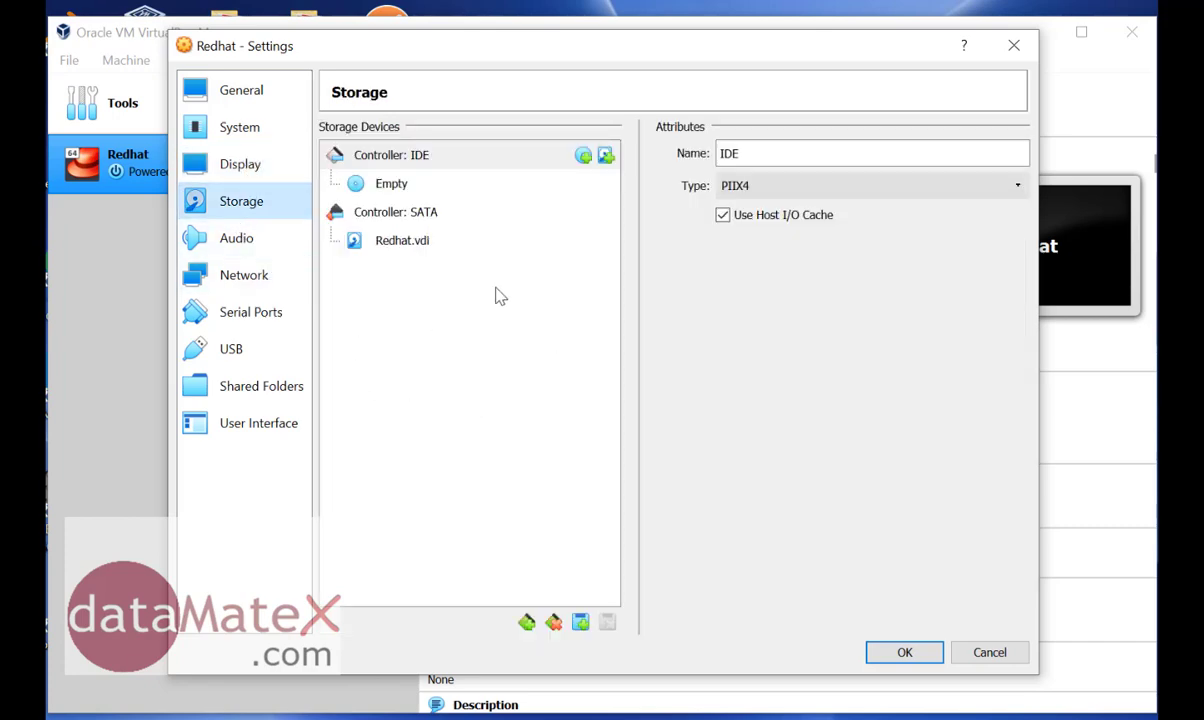
{"action": "left_click", "coordinate": [418, 192]}
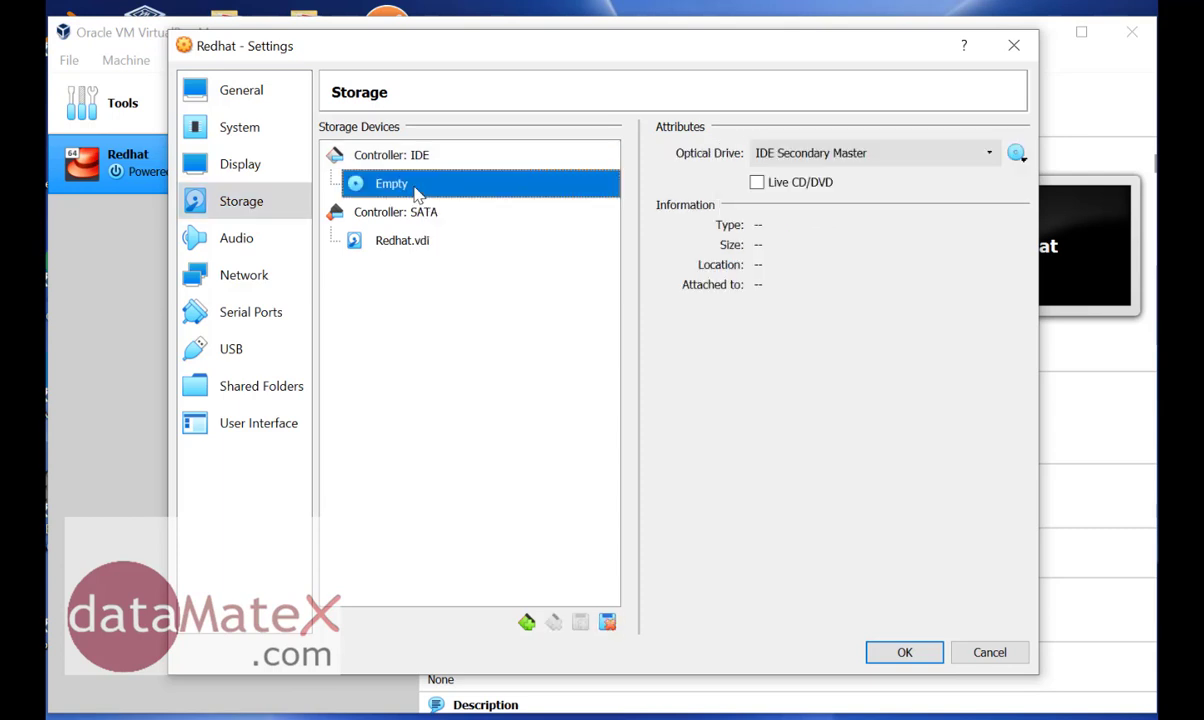
{"action": "left_click", "coordinate": [1016, 154]}
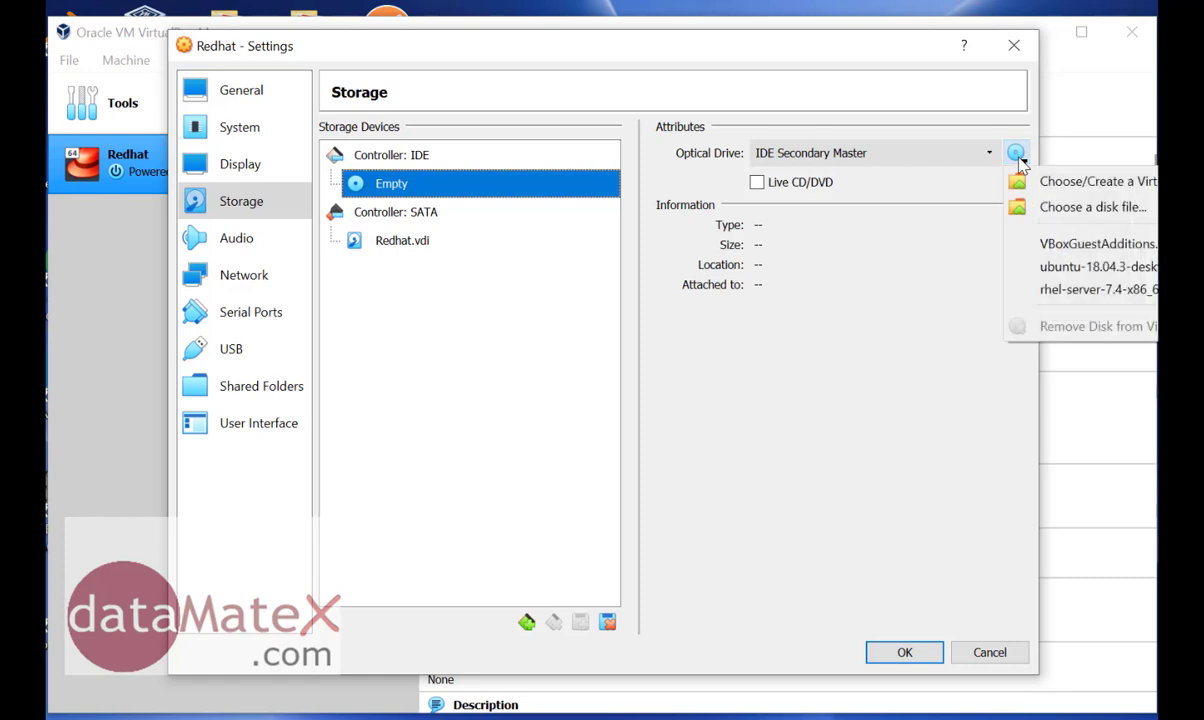
{"action": "left_click", "coordinate": [1080, 184]}
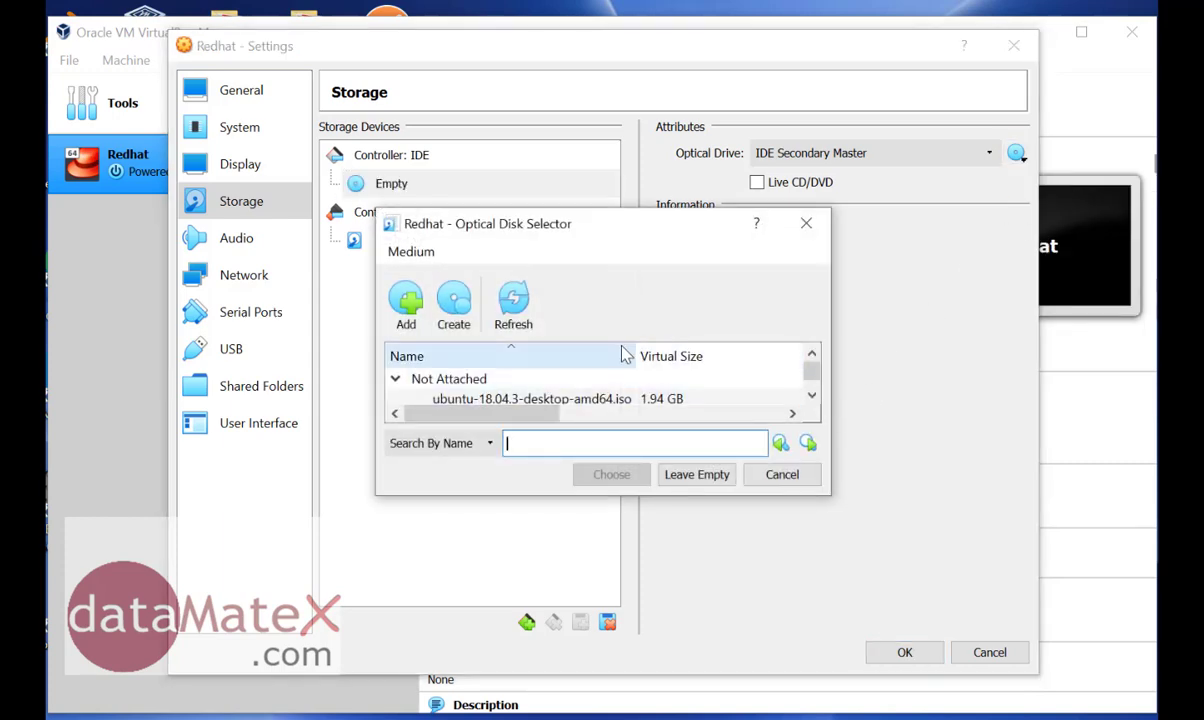
{"action": "scroll", "coordinate": [634, 392], "scroll_direction": "down", "scroll_amount": 2}
{"action": "scroll", "coordinate": [636, 392], "scroll_direction": "up", "scroll_amount": 2}
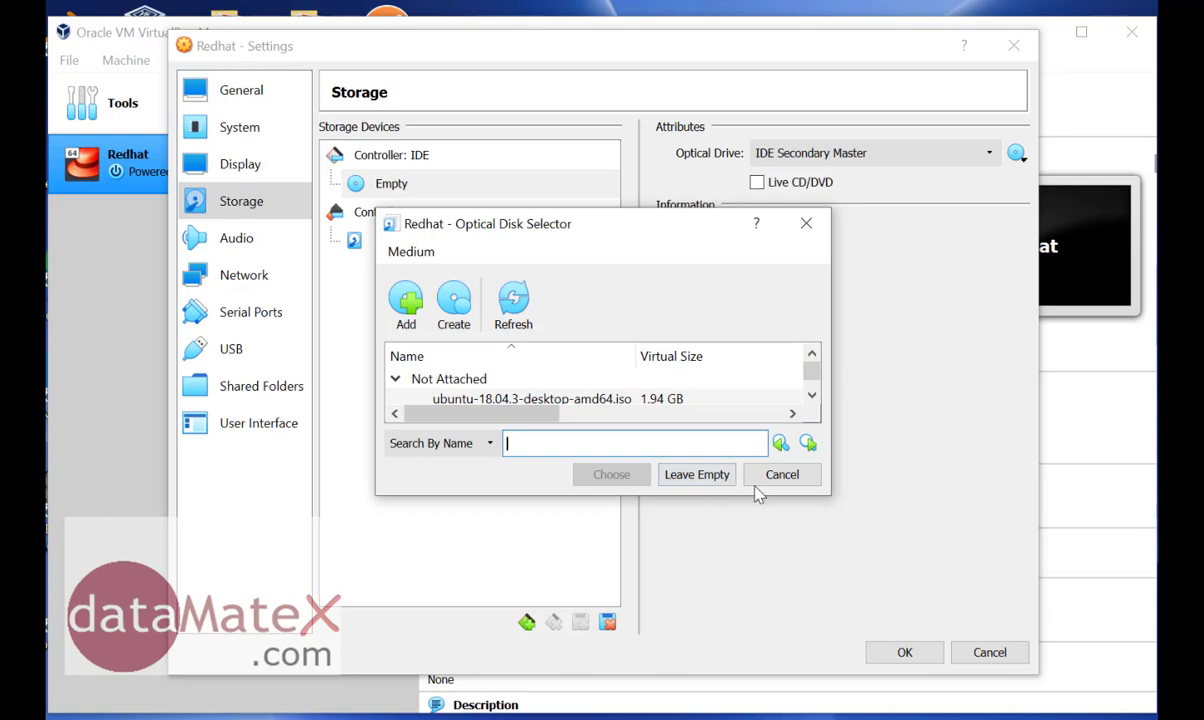
{"action": "left_click", "coordinate": [782, 474]}
- Attach rhel-server-7.4-x86_64-dvd from the RedHat-Linux folder in Downloads to the optical drive, and save the settings
{"action": "left_click", "coordinate": [1016, 153]}
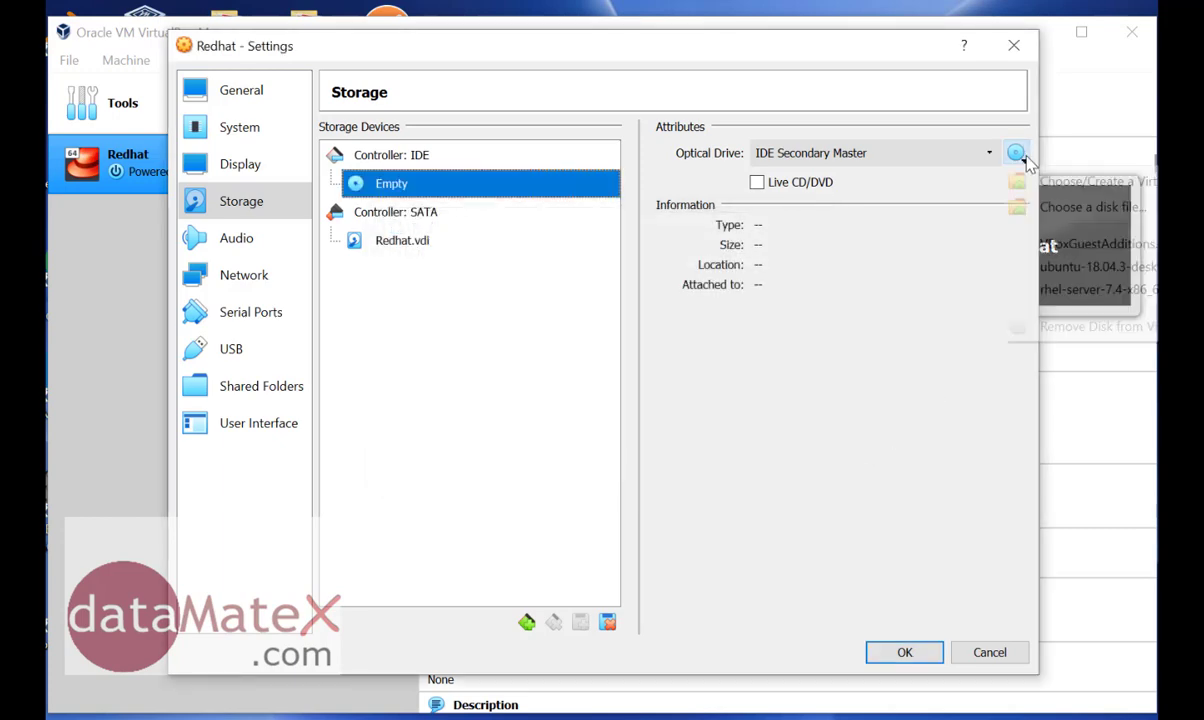
{"action": "left_click", "coordinate": [1060, 206]}
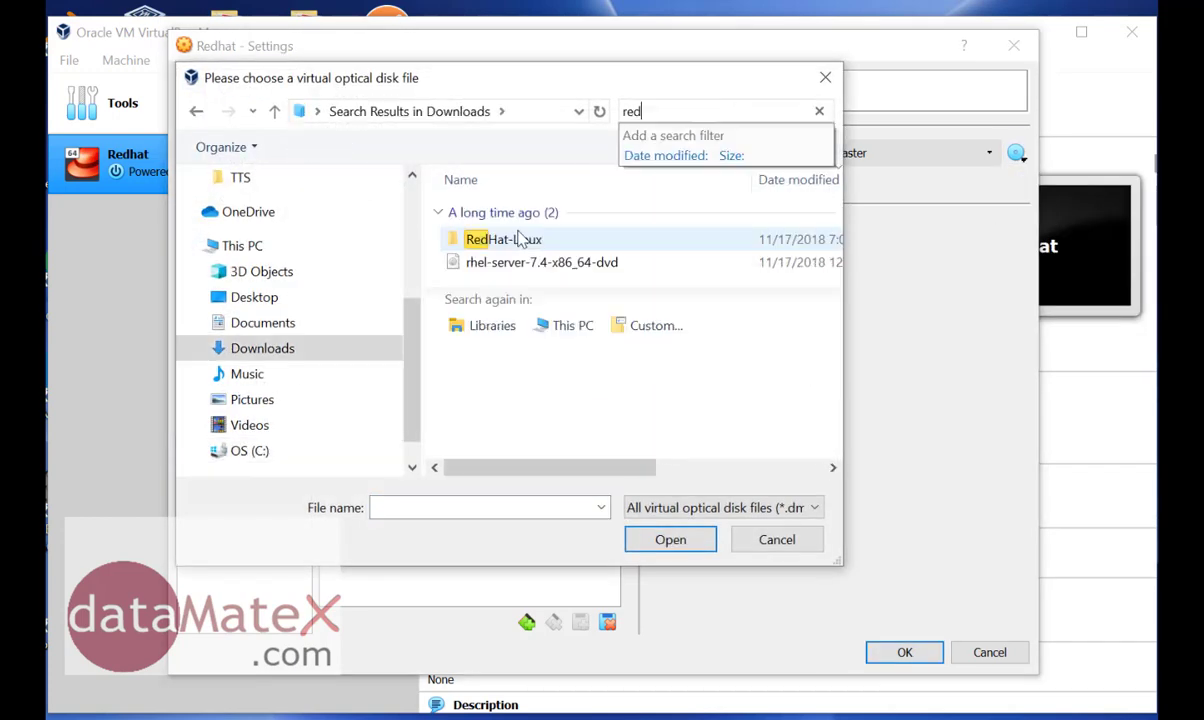
{"action": "double_click", "coordinate": [518, 241]}
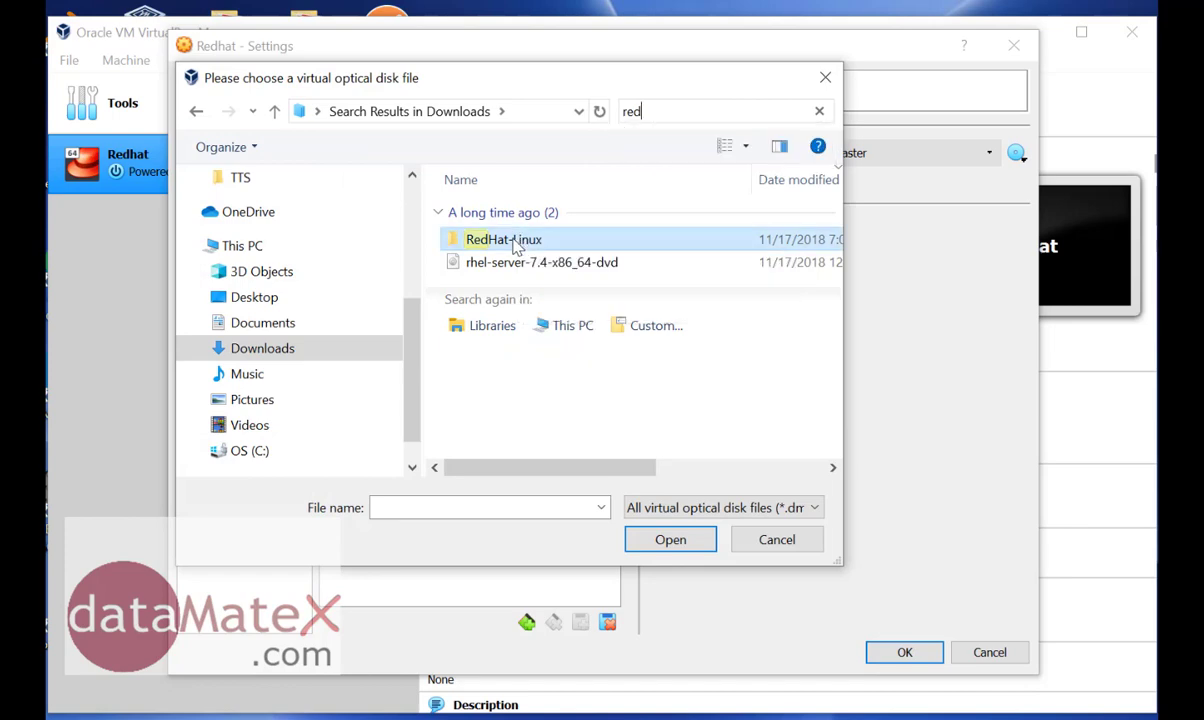
{"action": "left_click", "coordinate": [511, 213]}
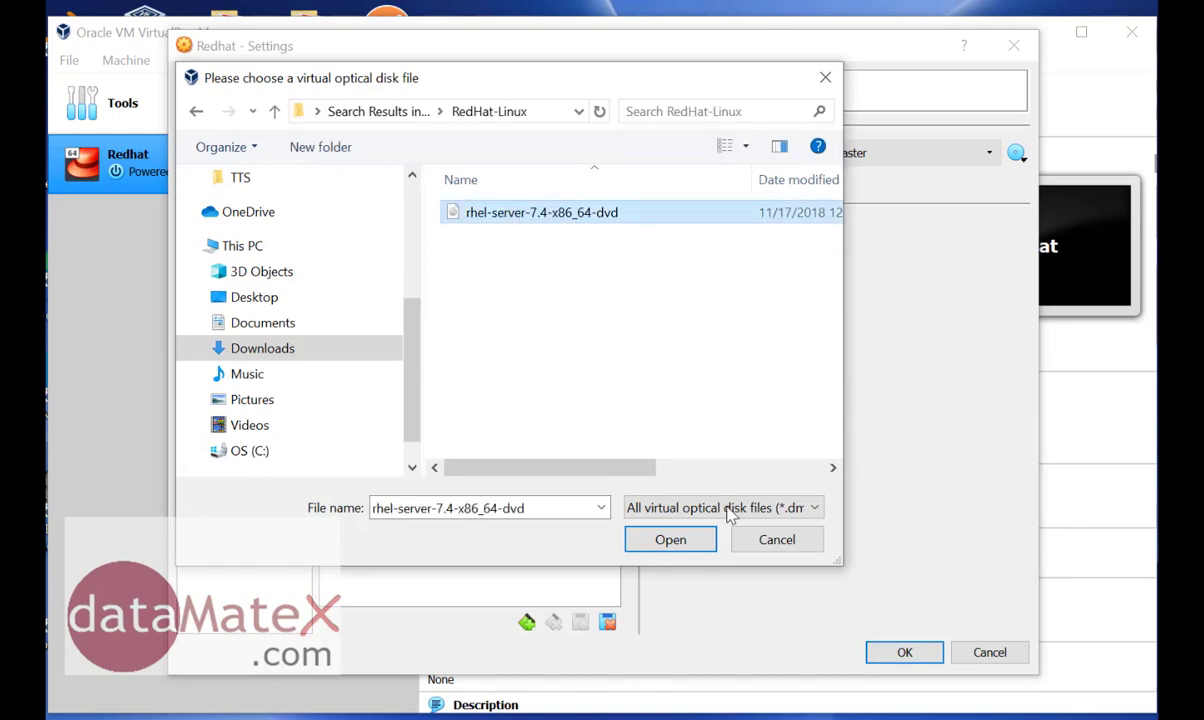
{"action": "left_click", "coordinate": [672, 541]}
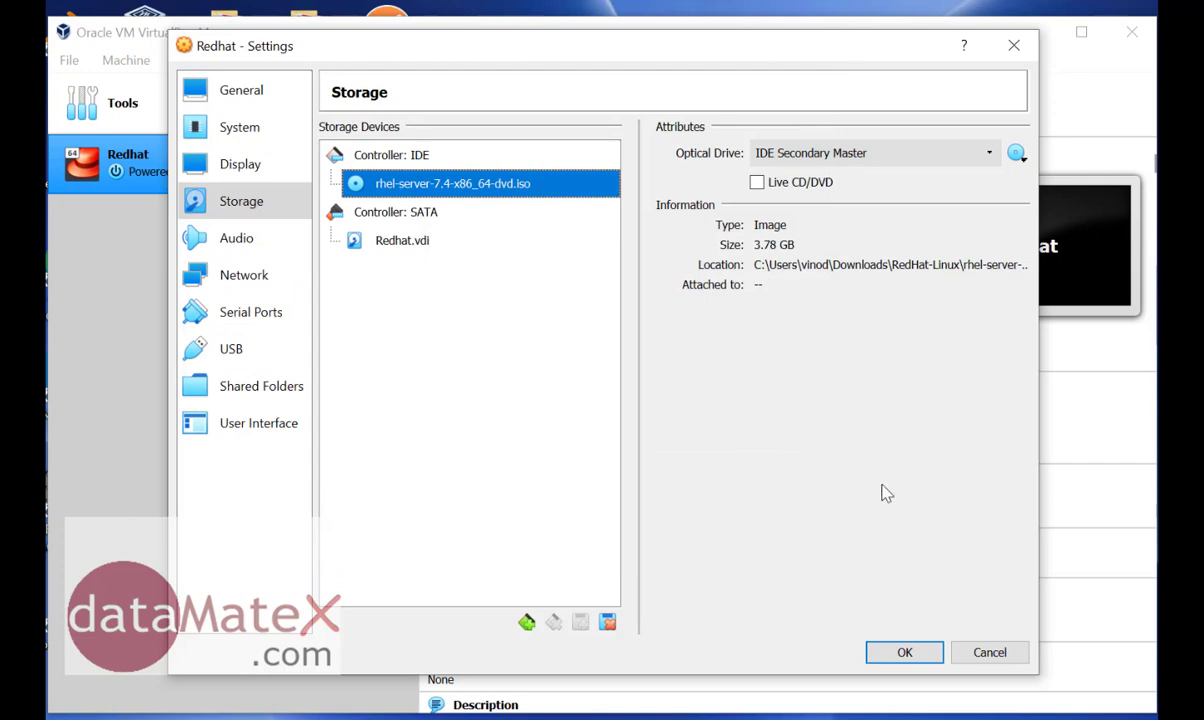
{"action": "left_click", "coordinate": [910, 653]}
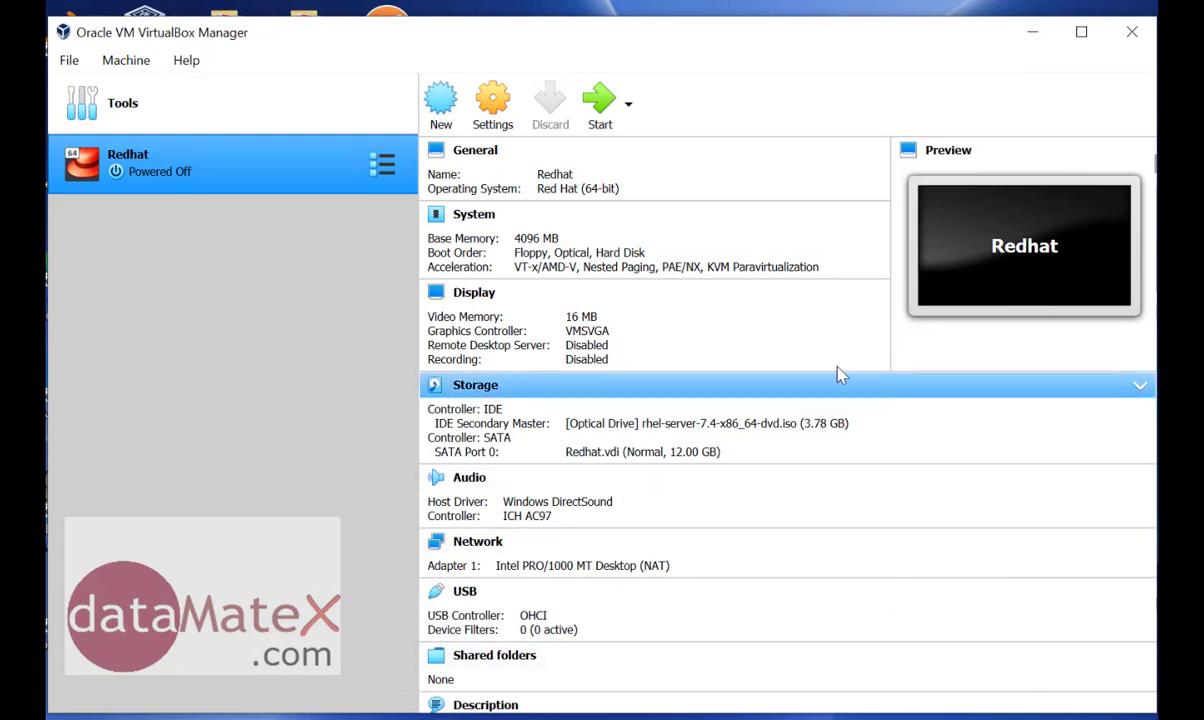
- Start the Redhat machine from rhel-server-7.4-x86_64-dvd.iso and begin the Red Hat Enterprise Linux 7.4 installation
{"action": "left_click", "coordinate": [600, 100]}
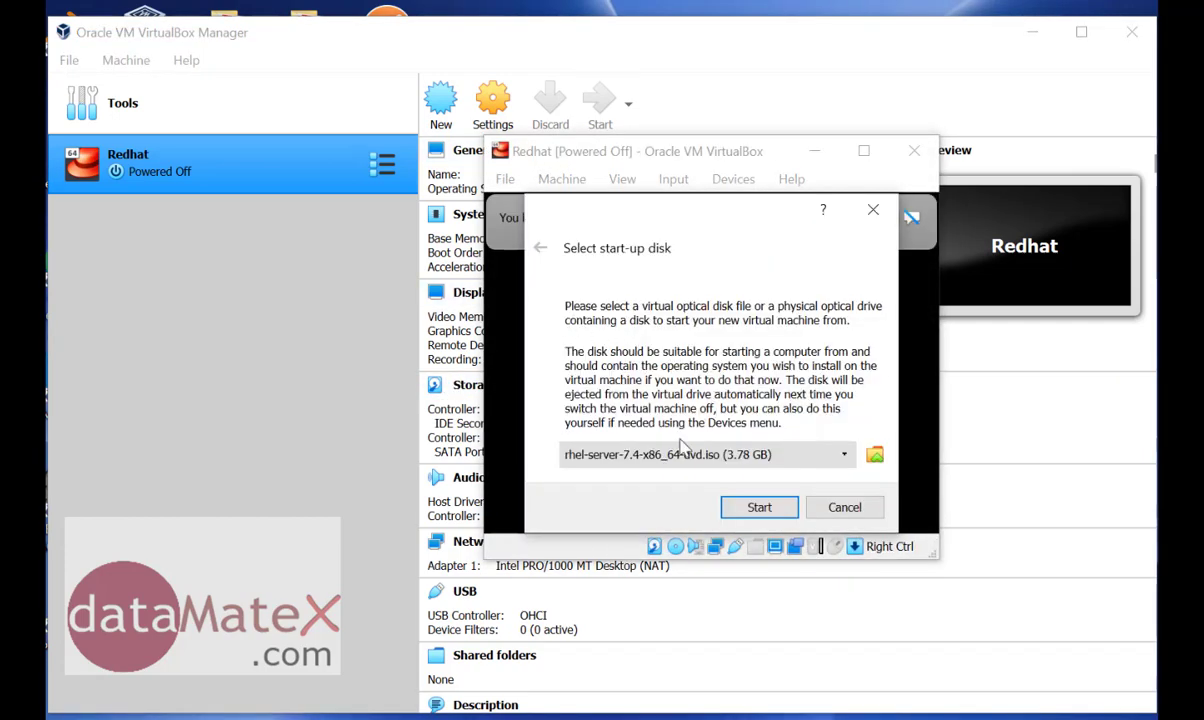
{"action": "left_click", "coordinate": [758, 507]}
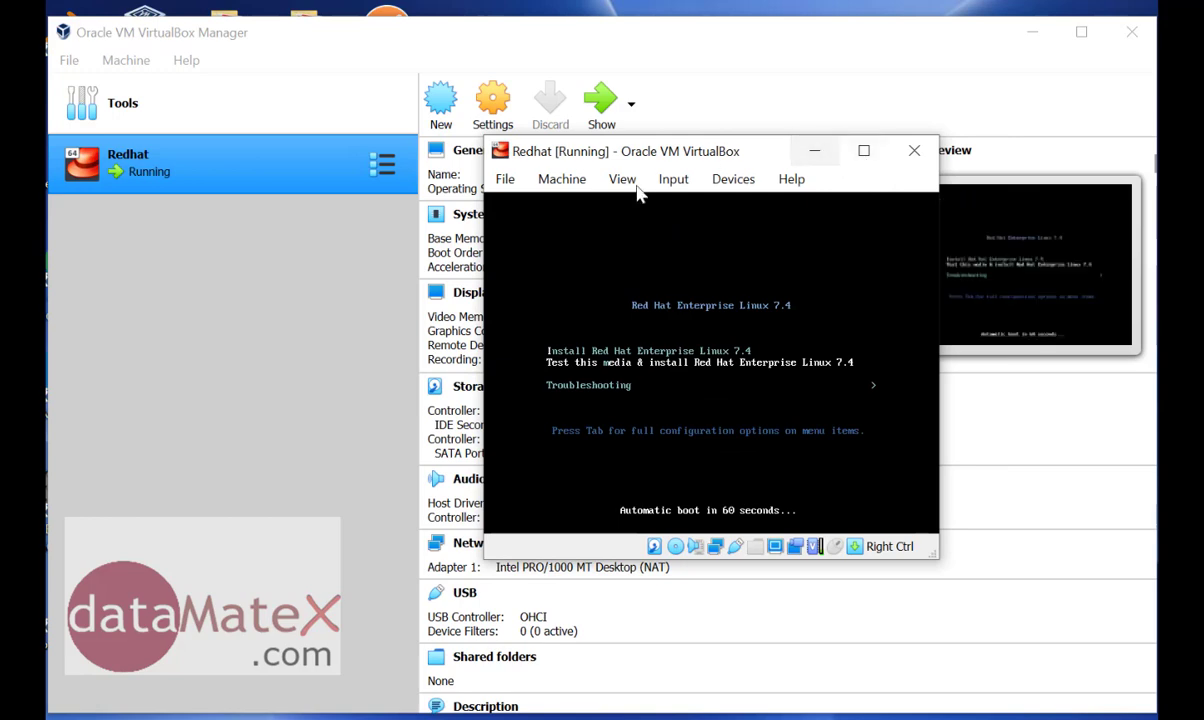
{"action": "left_click_drag", "start_coordinate": [484, 279], "coordinate": [127, 279]}
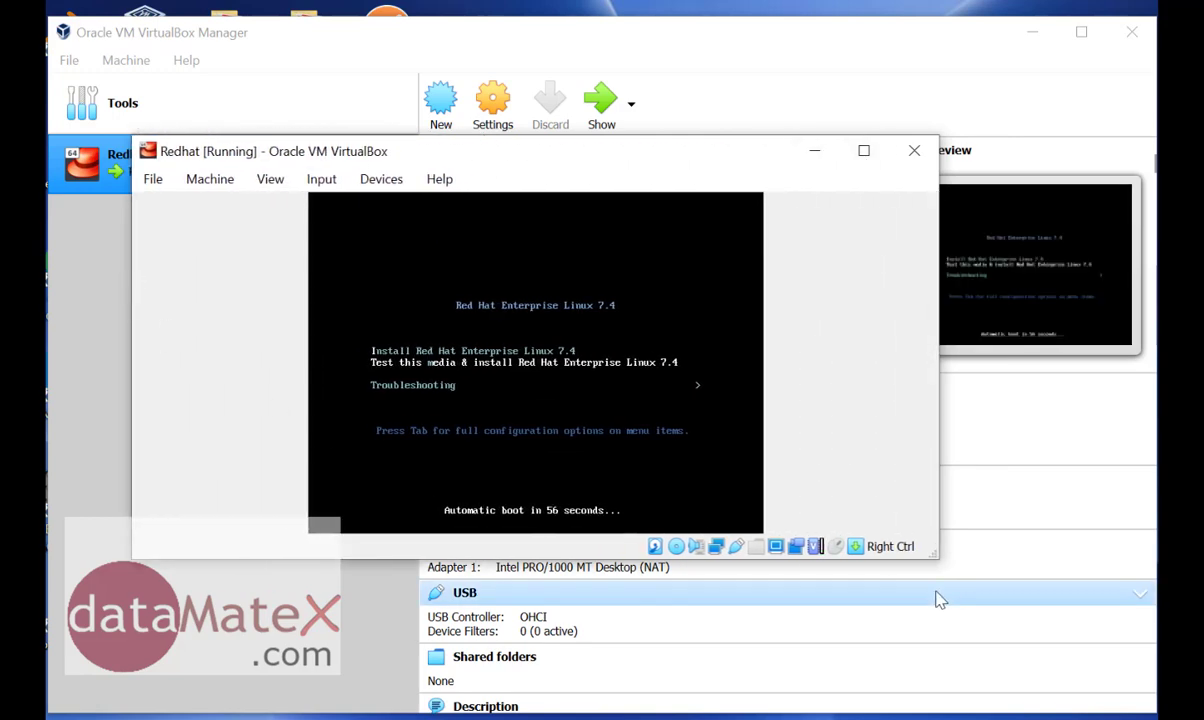
{"action": "left_click_drag", "start_coordinate": [929, 557], "coordinate": [1050, 628]}
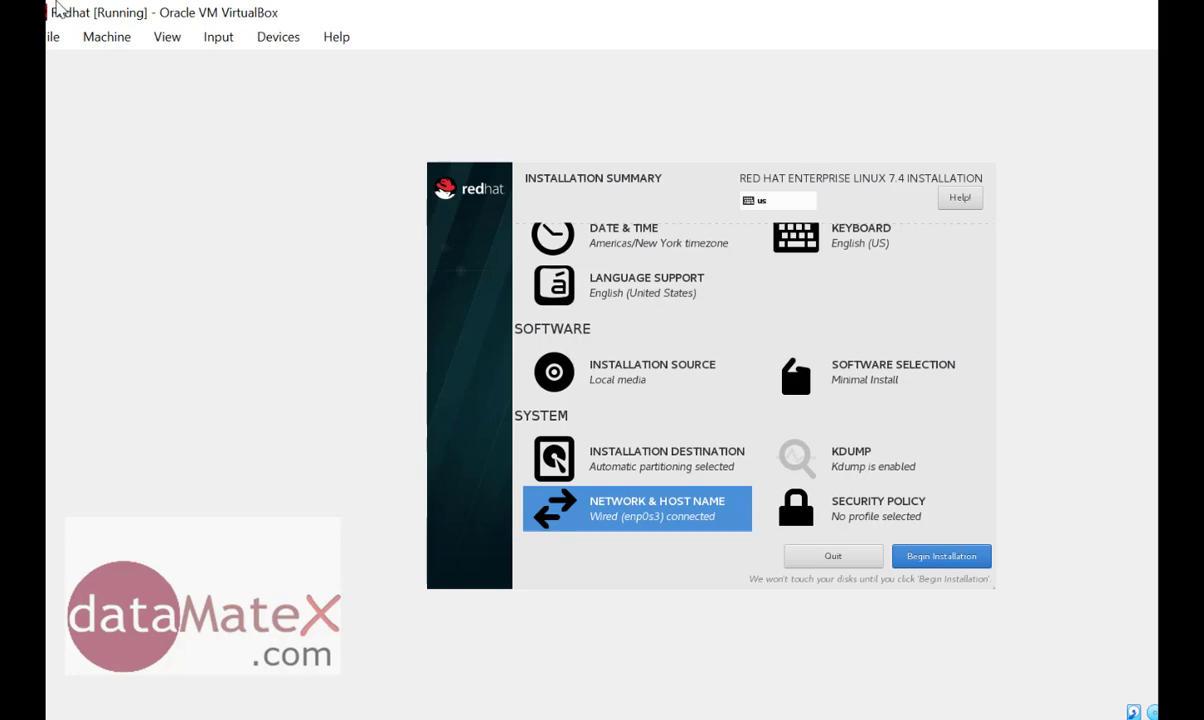
{"action": "key", "text": "Return"}
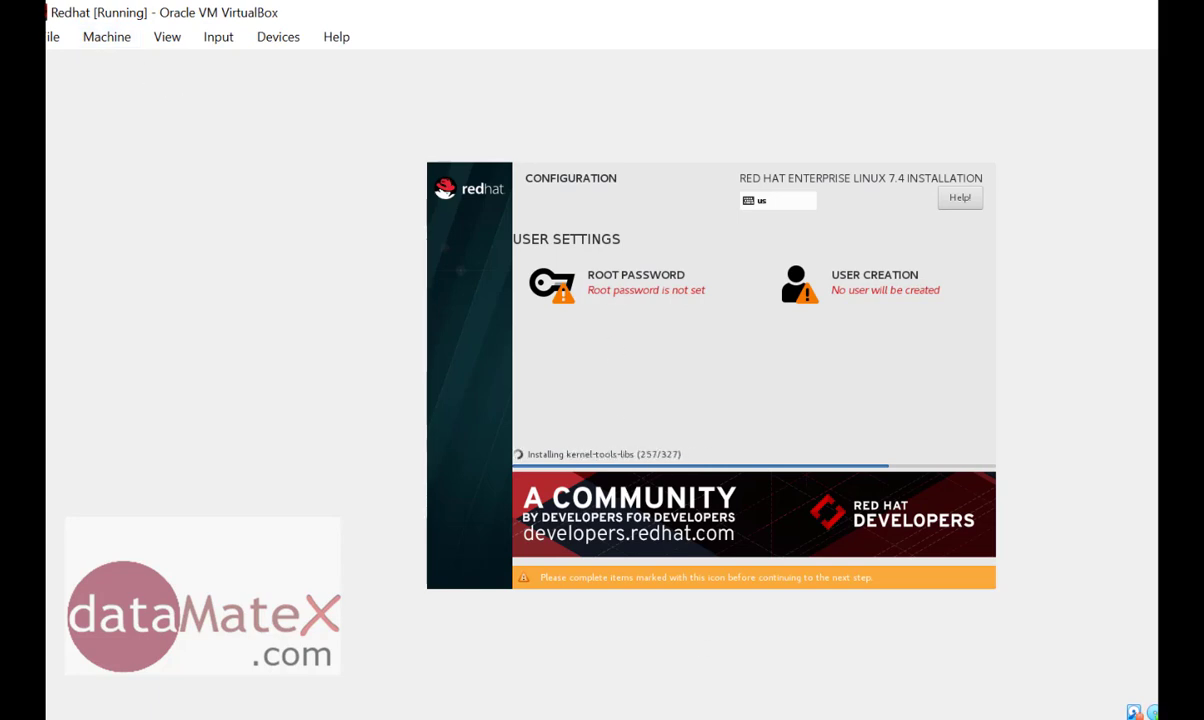
{"action": "left_click", "coordinate": [960, 718]}
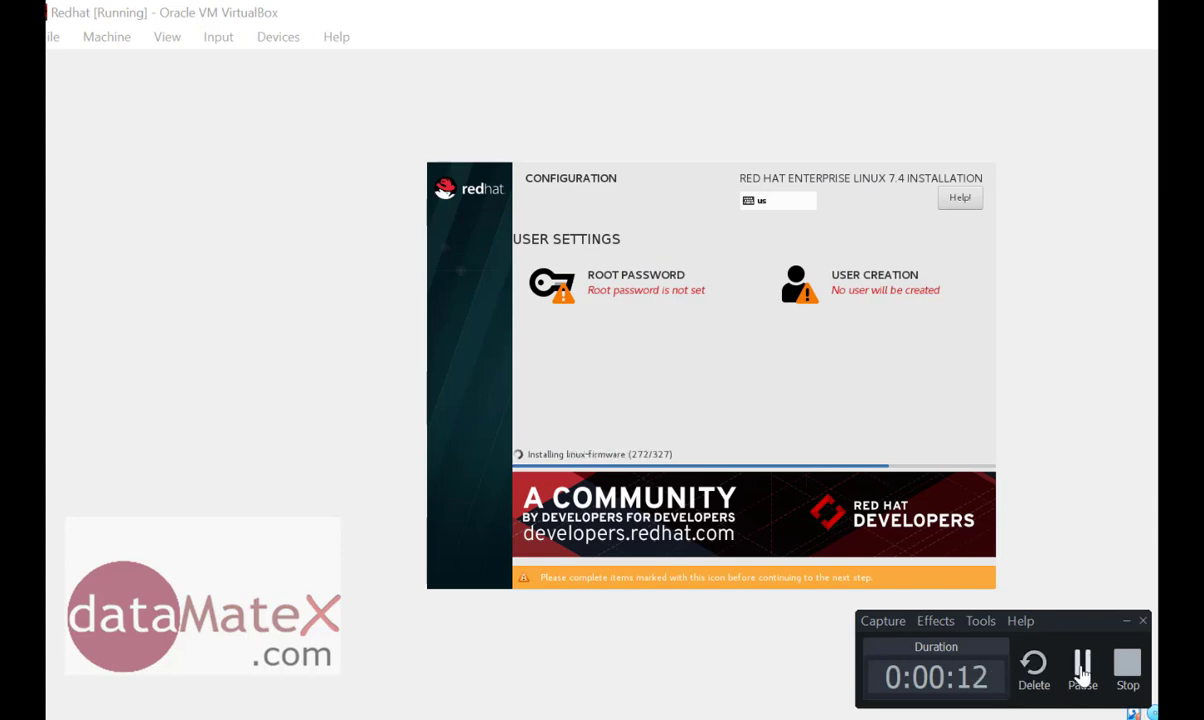
{"action": "left_click", "coordinate": [1081, 665]}
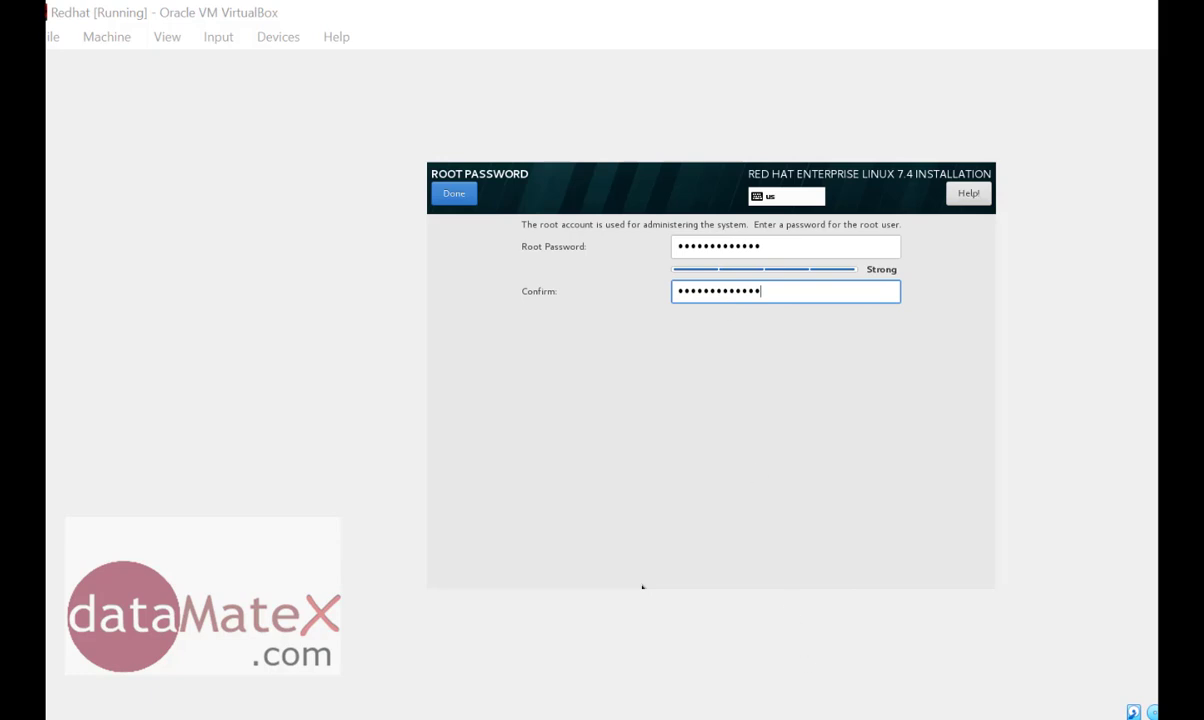
{"action": "left_click", "coordinate": [1120, 668]}
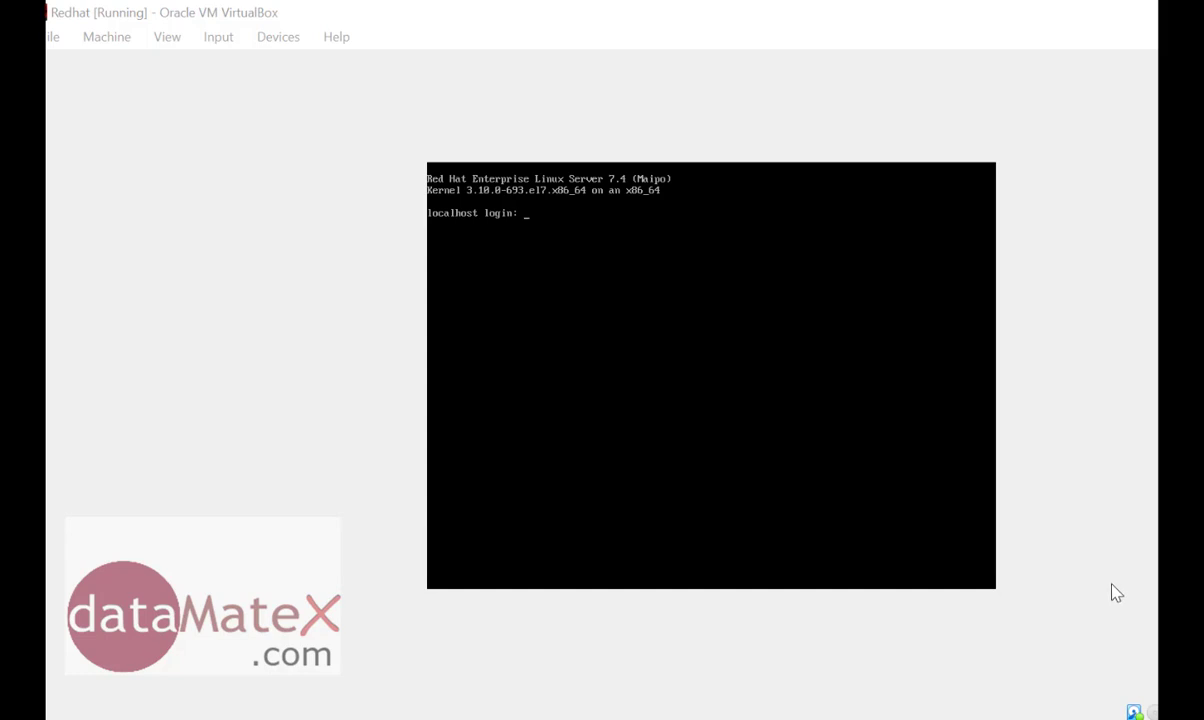
- Log in at the Red Hat console as datamatex with the account password
{"action": "left_click", "coordinate": [949, 551]}
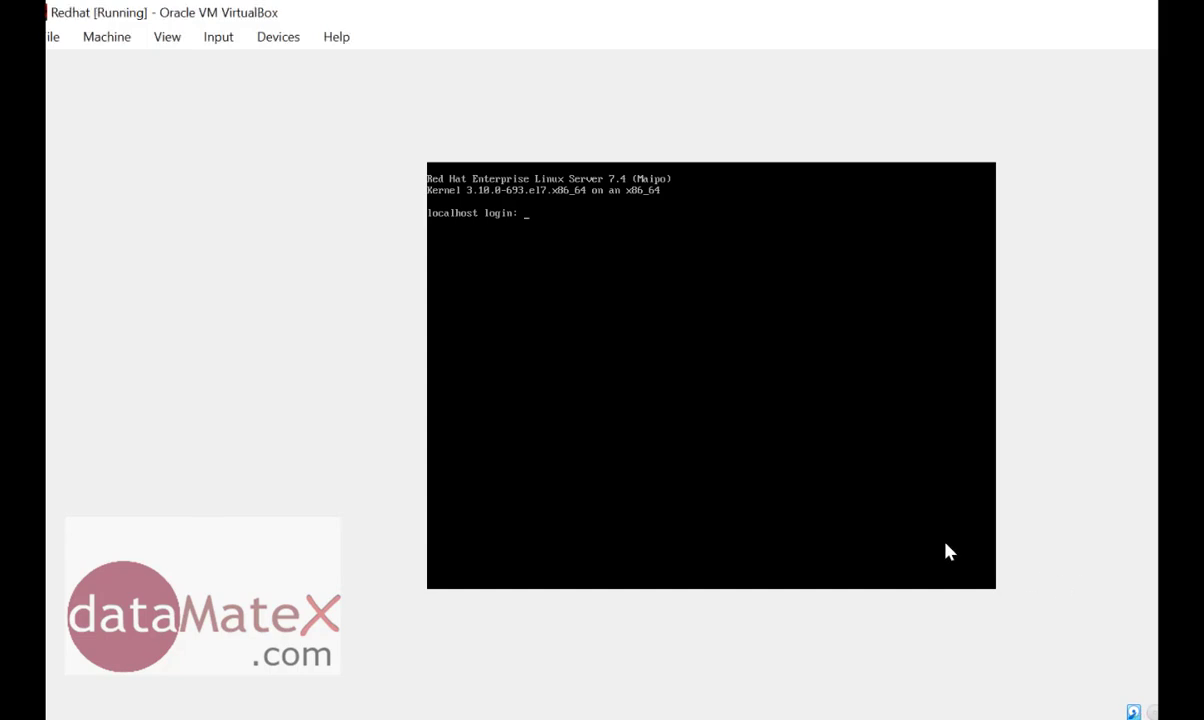
{"action": "type", "text": "datamatex"}
{"action": "key", "text": "Return"}
{"action": "key", "text": "Return"}
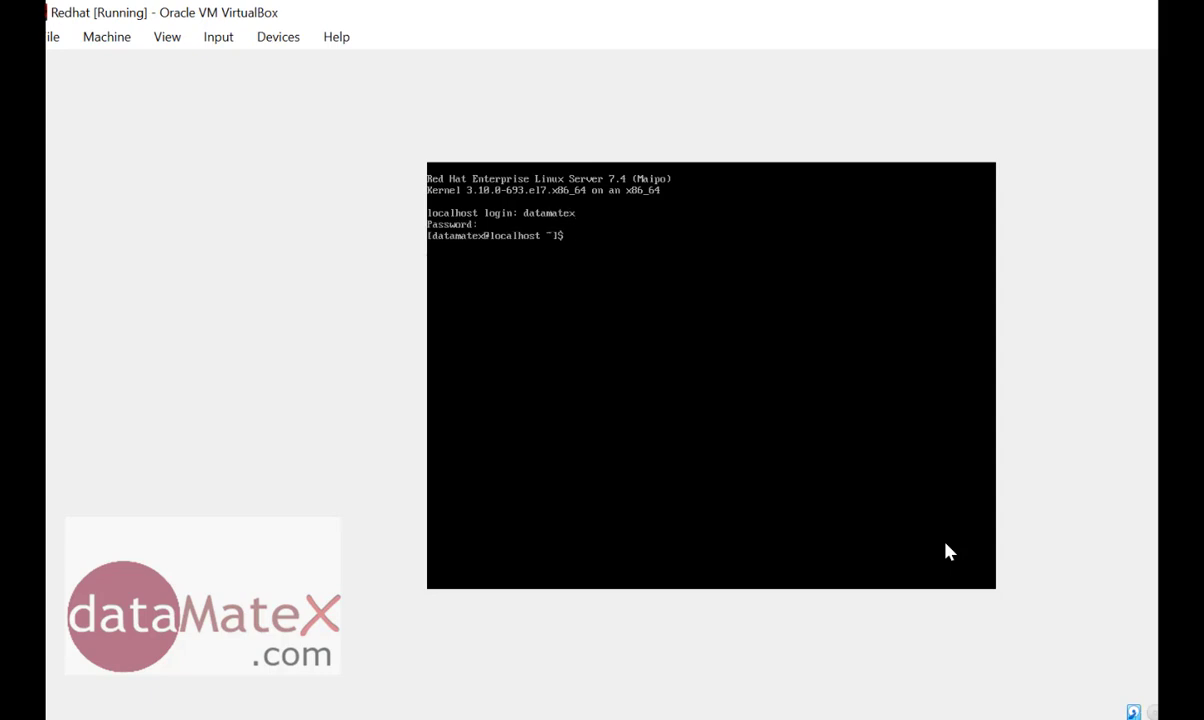